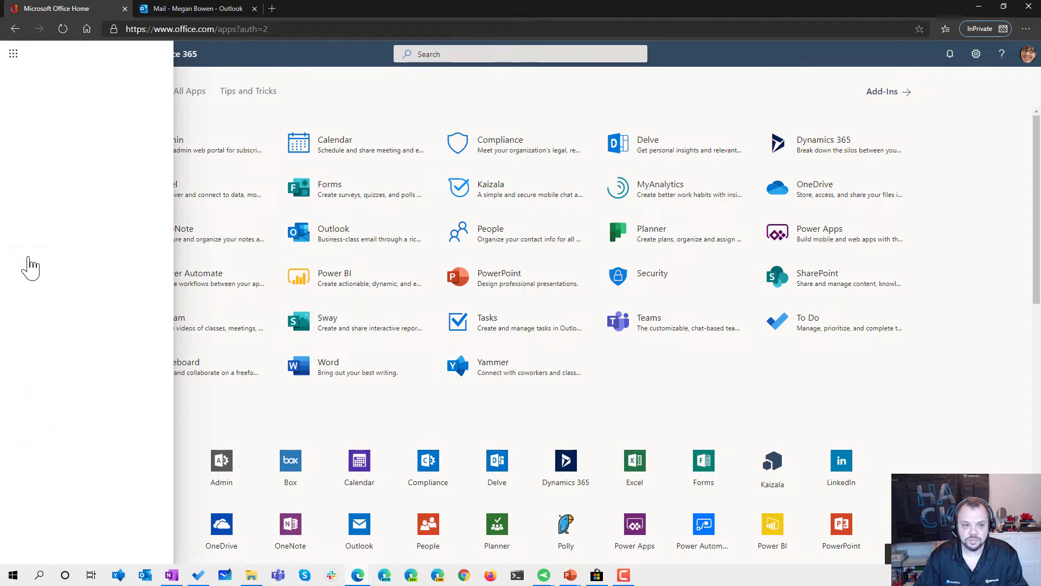
Step: Open To Do from the full list of Office apps and show the Mi día list
scroll(100, 268, down, 9)
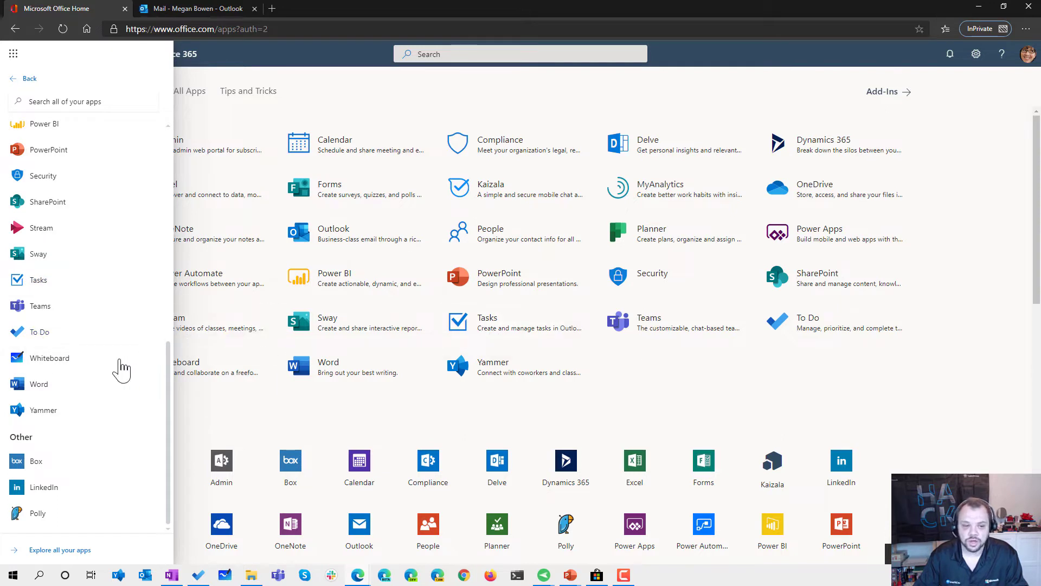
click(43, 339)
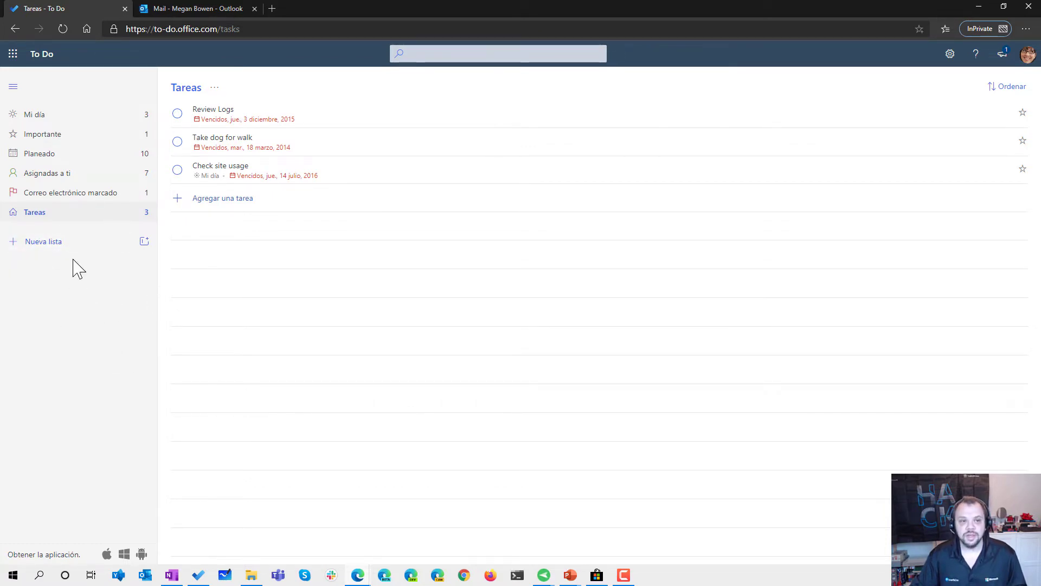
click(55, 119)
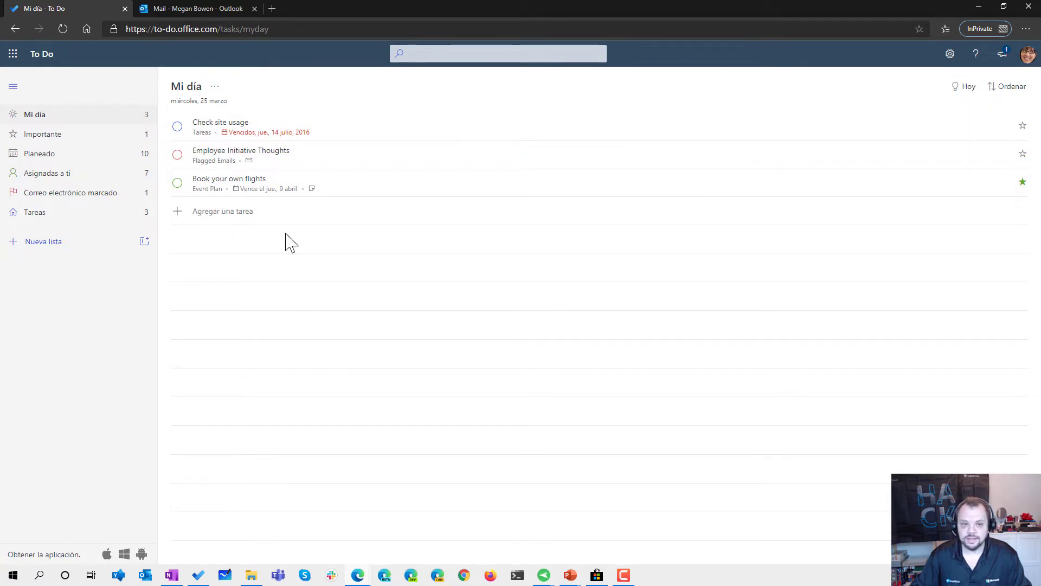
Step: Add the task "Planificar el próximo video de la iniciativa YoMeQuedoEnCasa" to Mi día
click(223, 212)
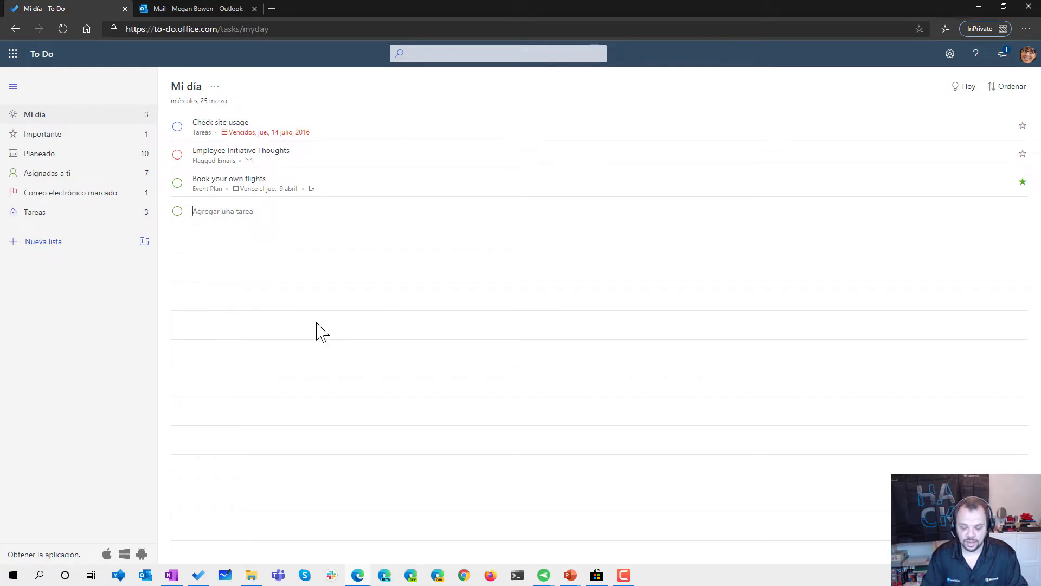
text(Planifi)
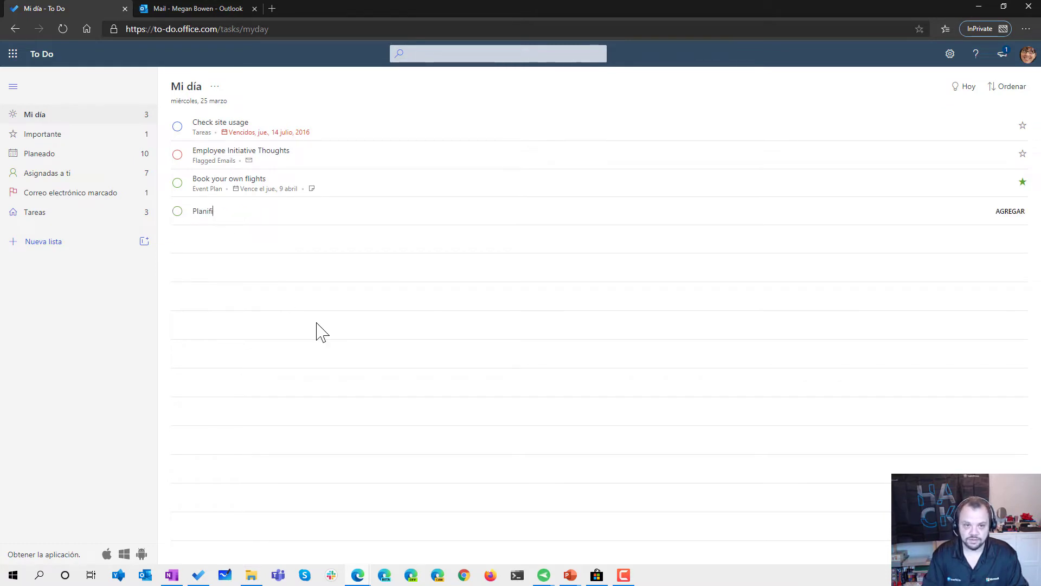
text(car el próxi)
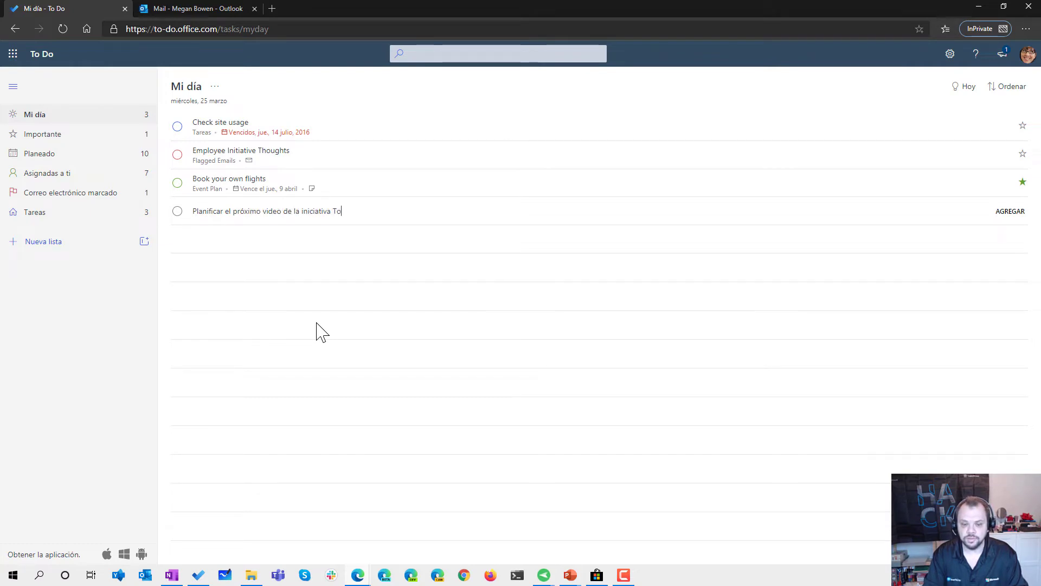
text(mo video de la iniciativa YoMeQue)
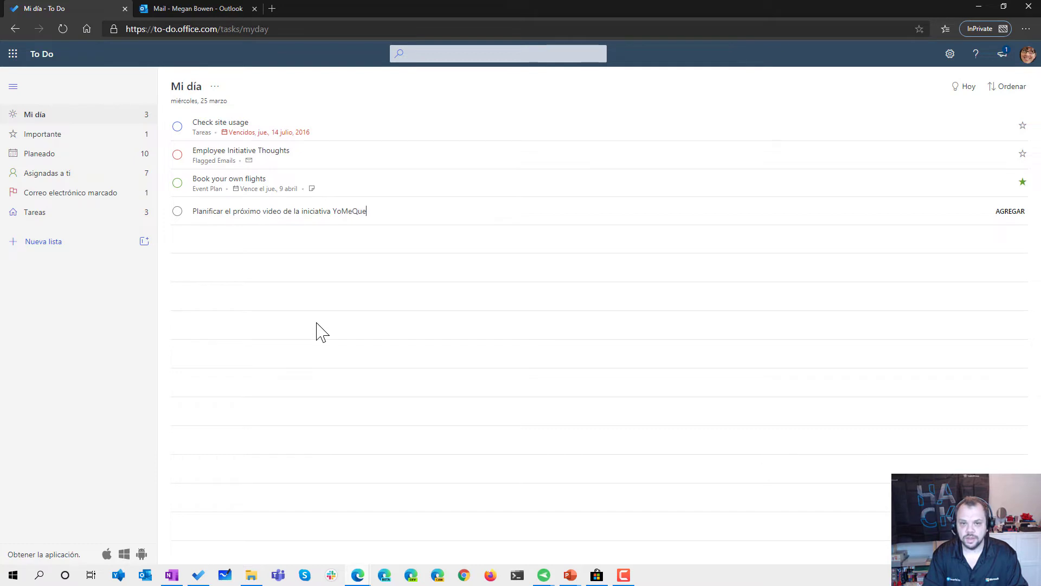
text(doEnCasa)
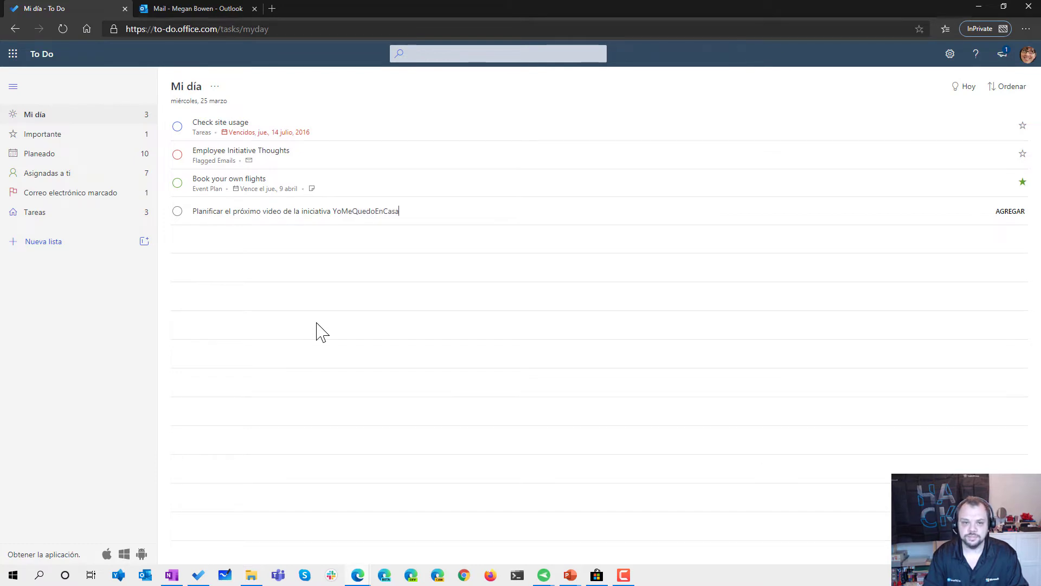
key(Return)
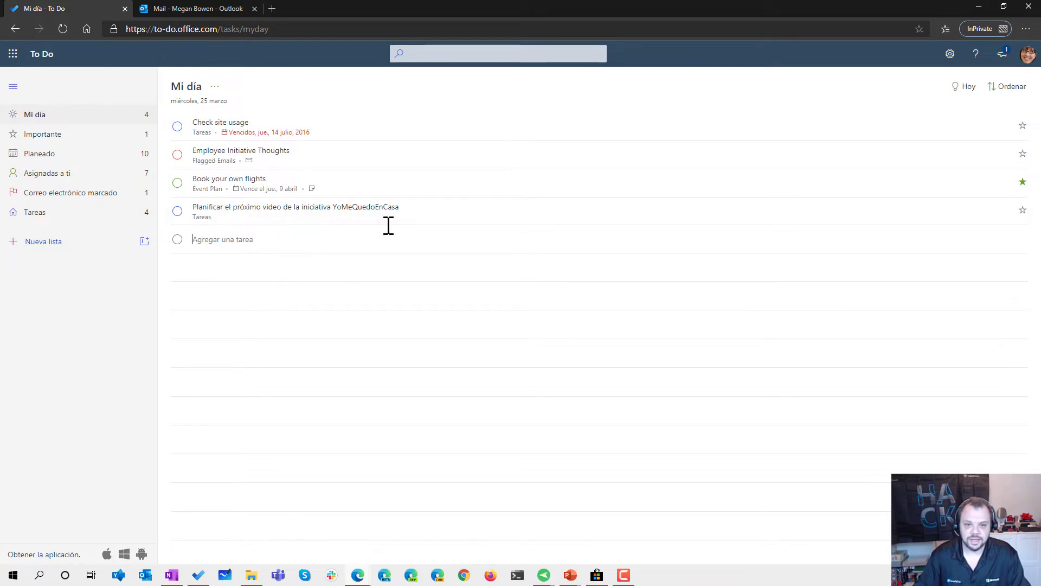
Step: Examine the reminder, due date, repeat and note options in the details of the video planning task
click(427, 215)
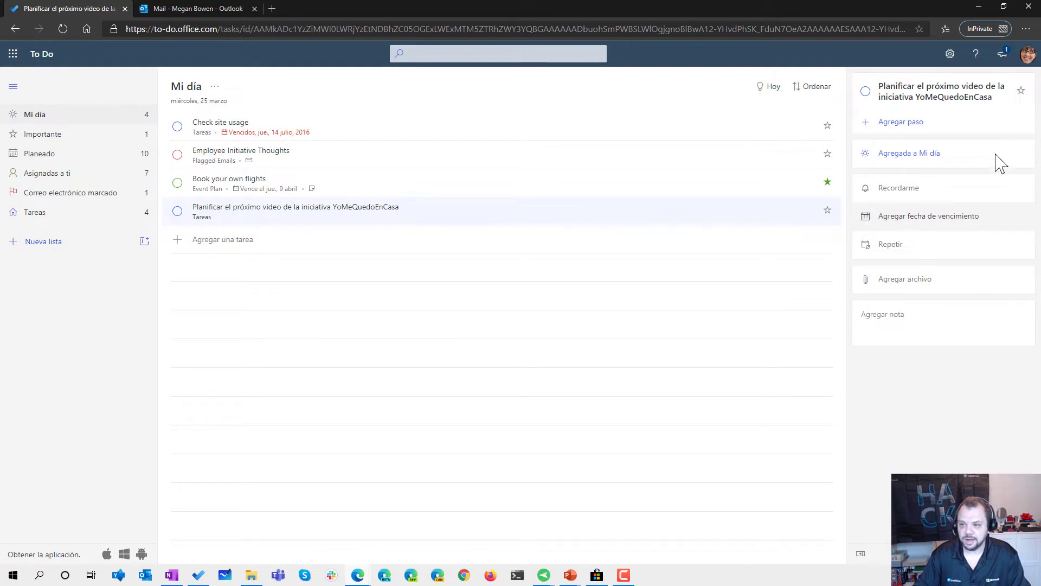
click(917, 194)
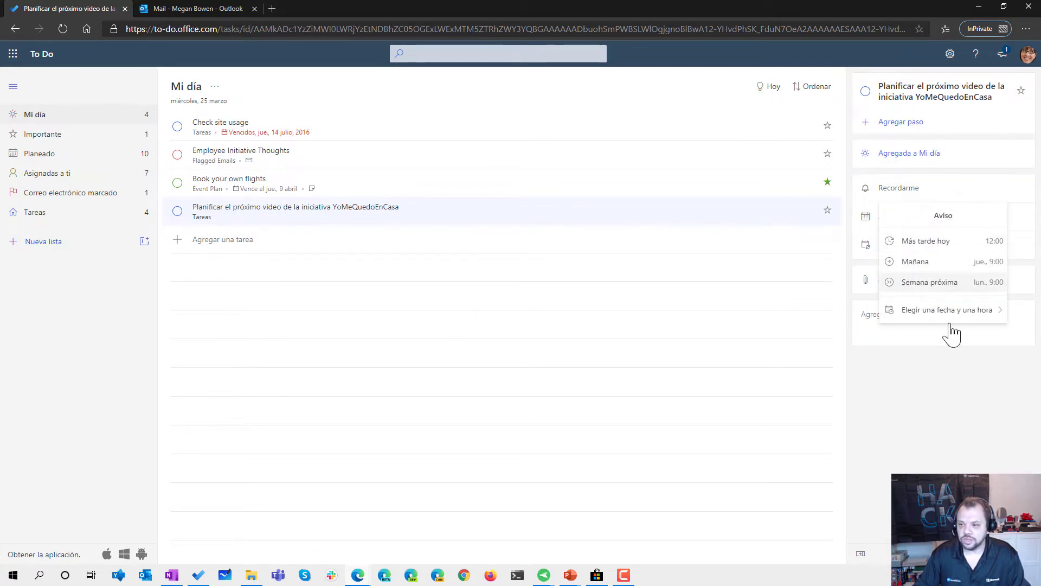
click(942, 376)
click(926, 226)
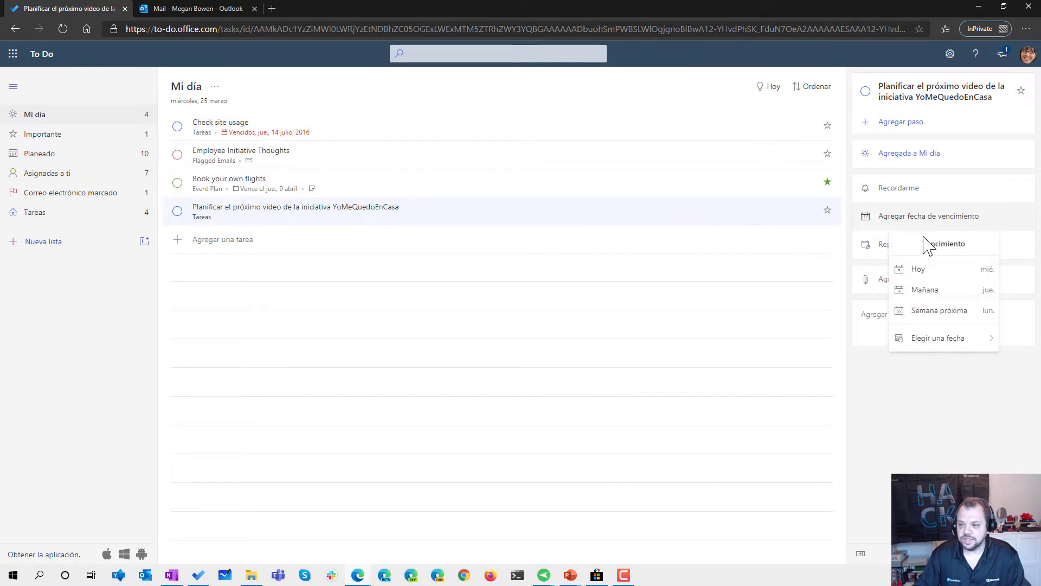
click(936, 405)
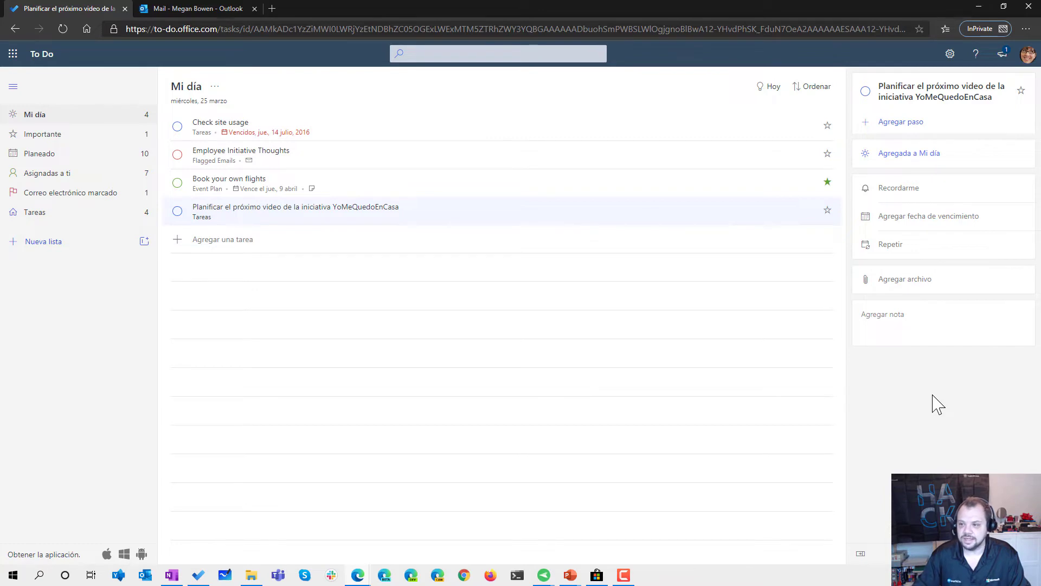
click(916, 251)
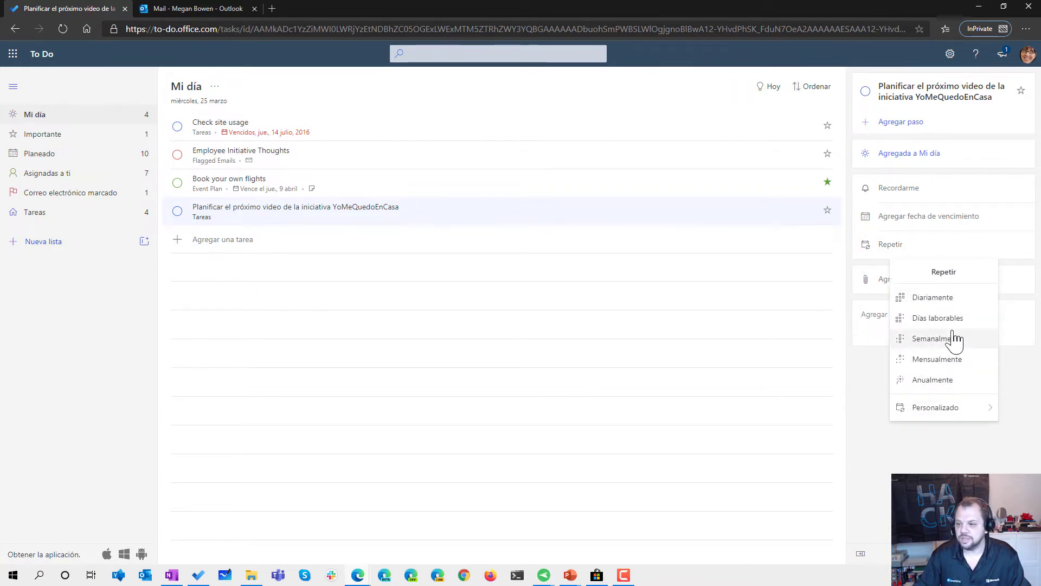
click(956, 412)
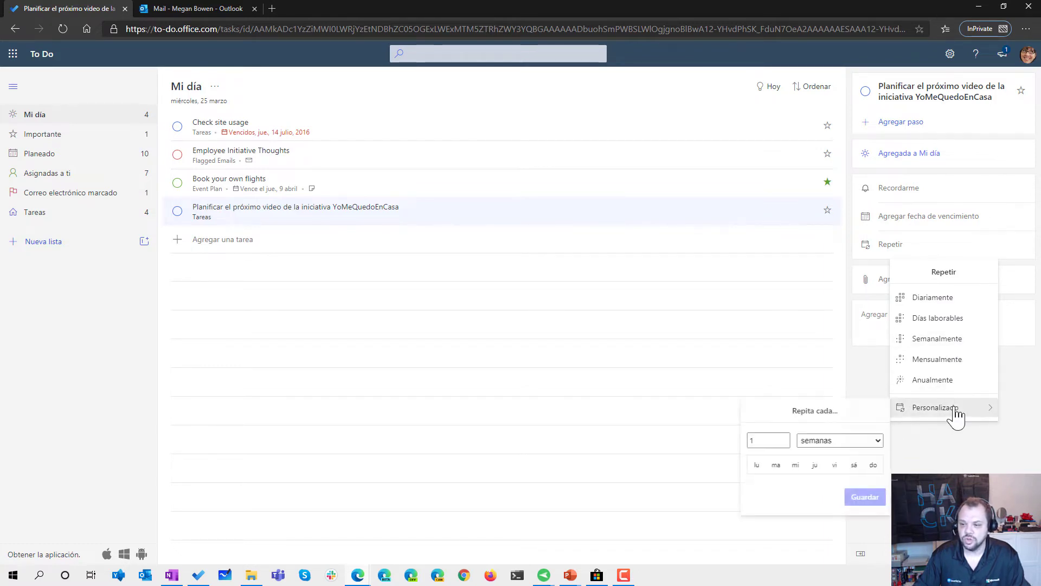
click(955, 461)
click(901, 320)
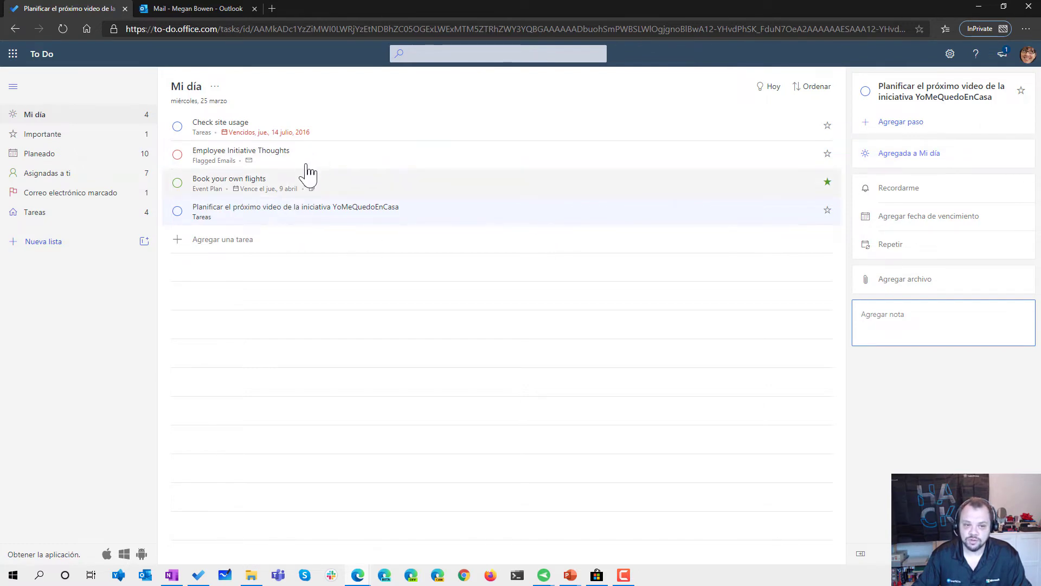
Step: Remove the YoMeQuedoEnCasa video planning task from Mi día, working from its details in the Tareas list
click(34, 214)
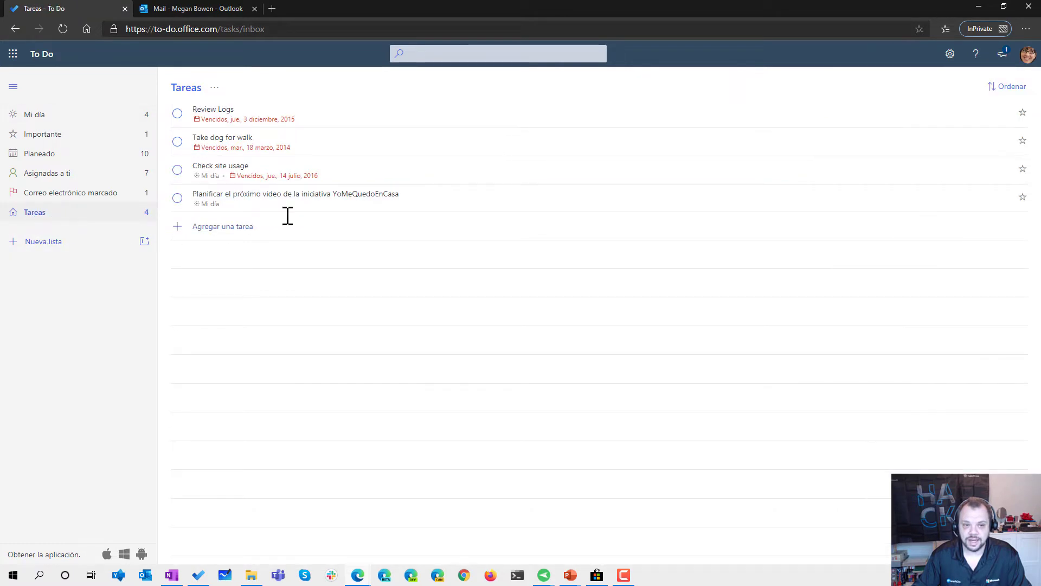
click(329, 211)
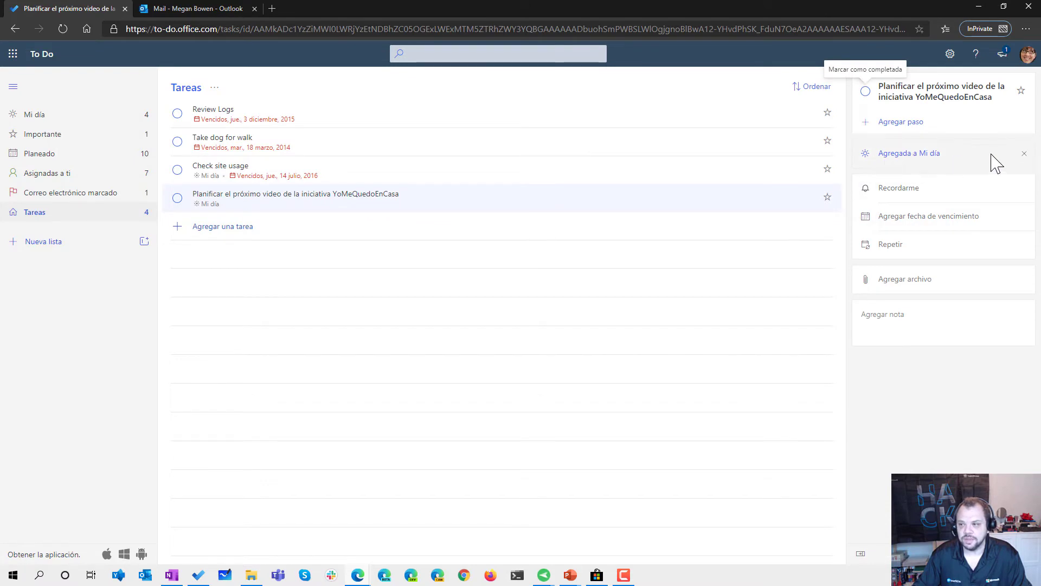
click(1024, 154)
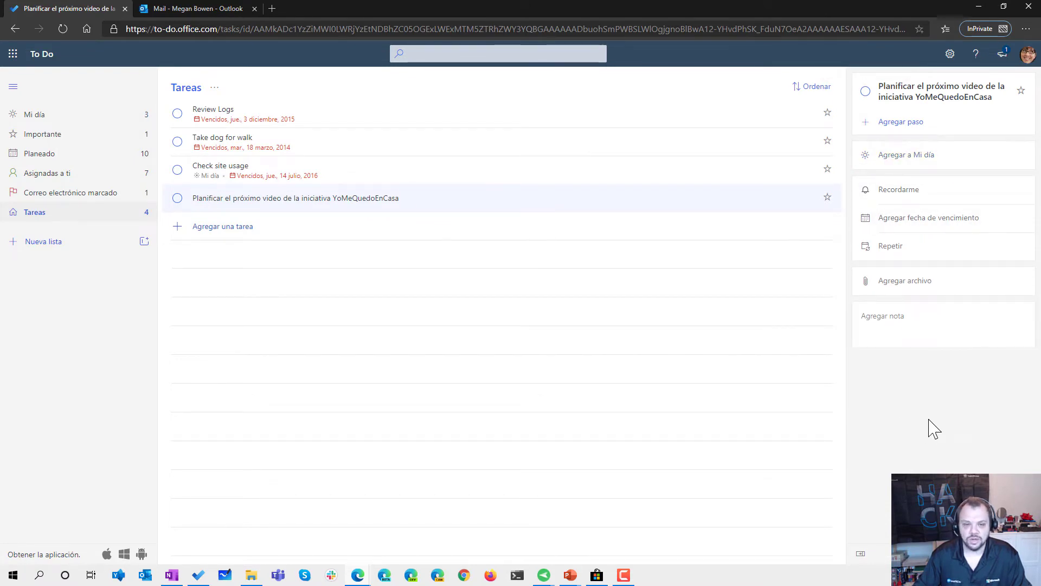
Step: Add the steps "Crear la presentación" and "Preparar el entorno de demo" to the video planning task
click(910, 121)
text(Crear la)
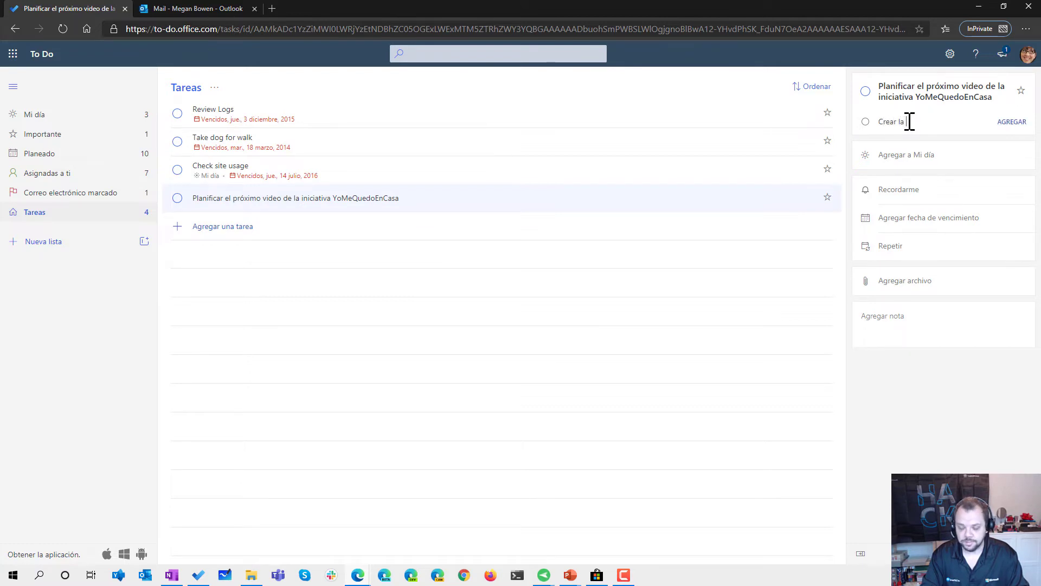
text( presentación)
key(Return)
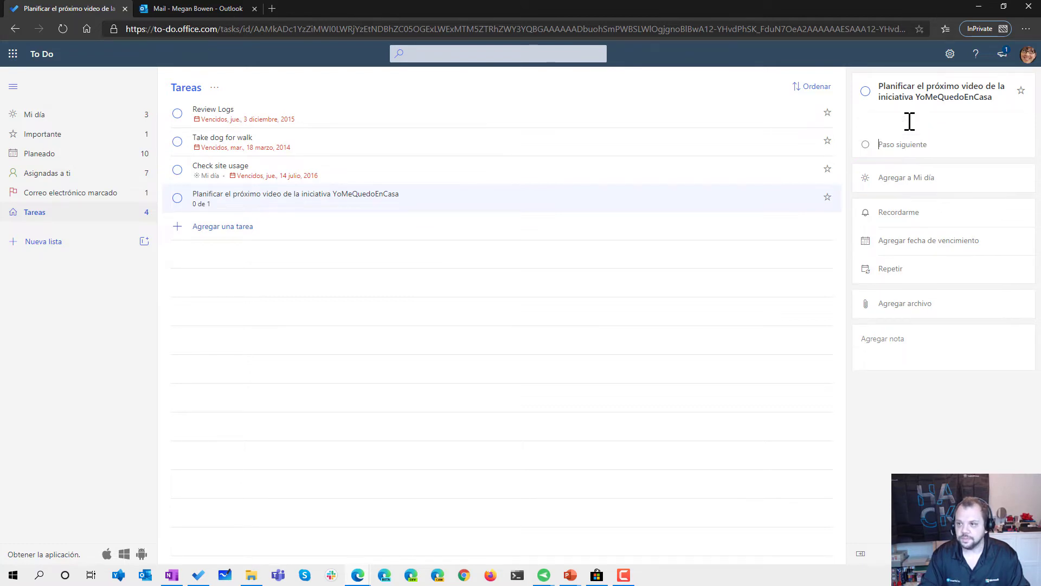
text(Prepara)
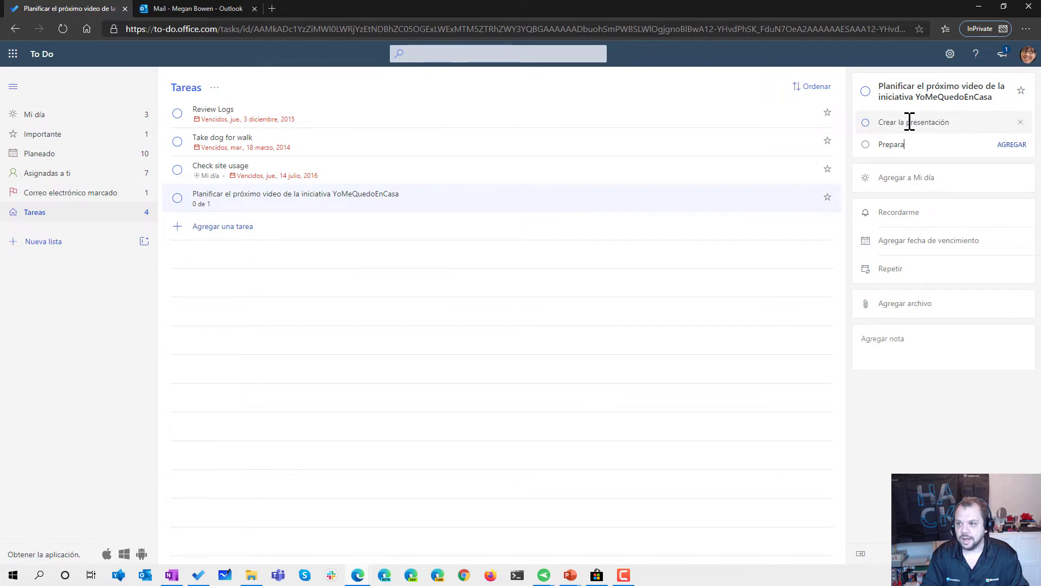
text(r el entorn)
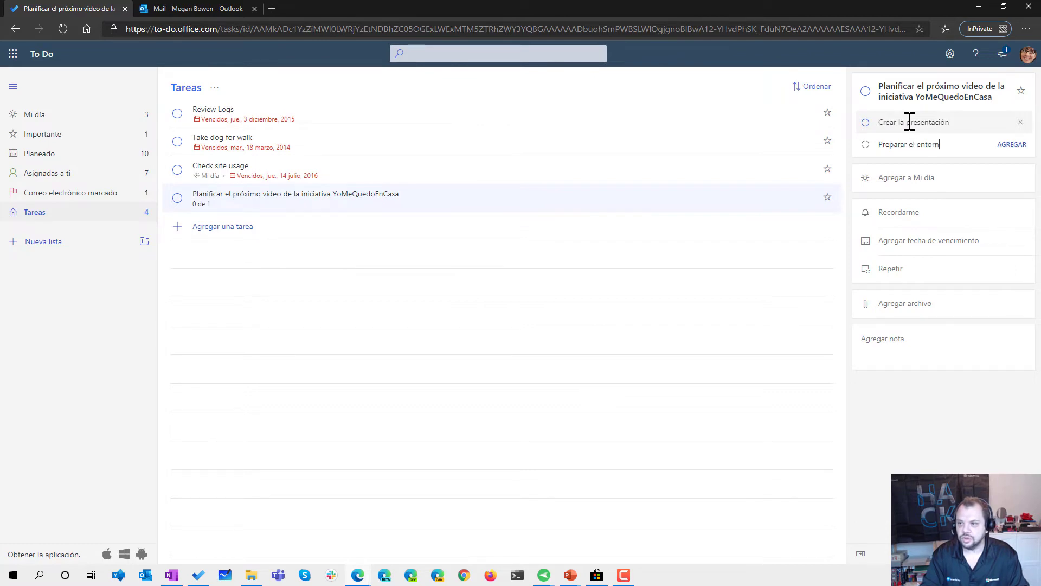
text(o de demo)
key(Return)
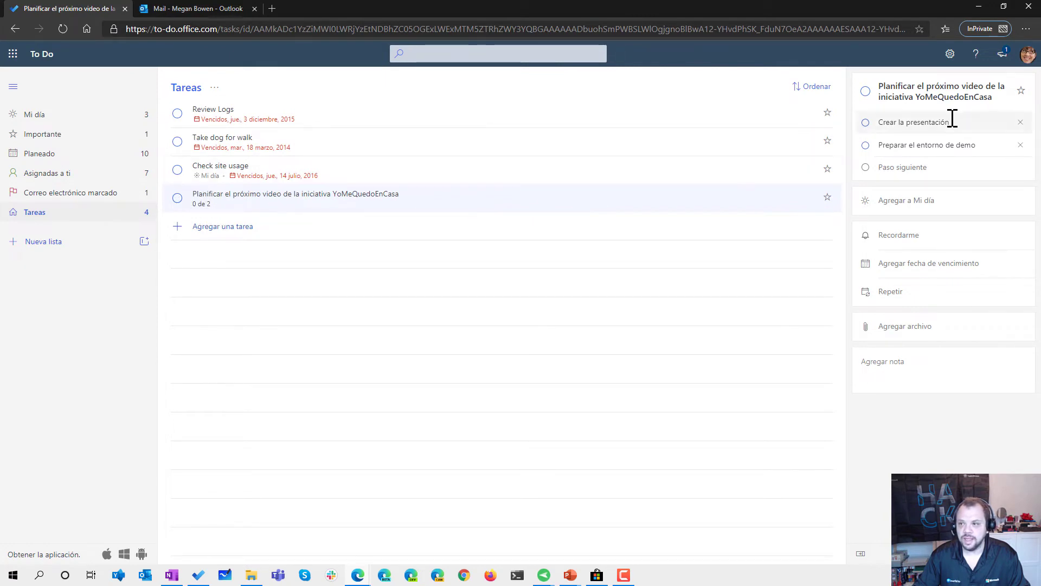
Step: Mark the step "Crear la presentación" and its parent video planning task as completed
click(866, 123)
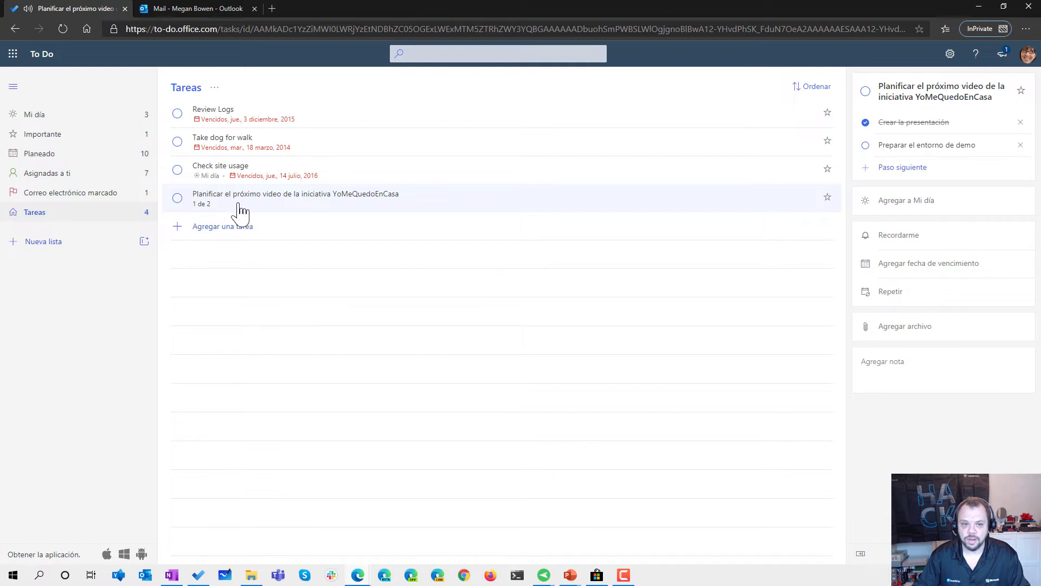
click(866, 91)
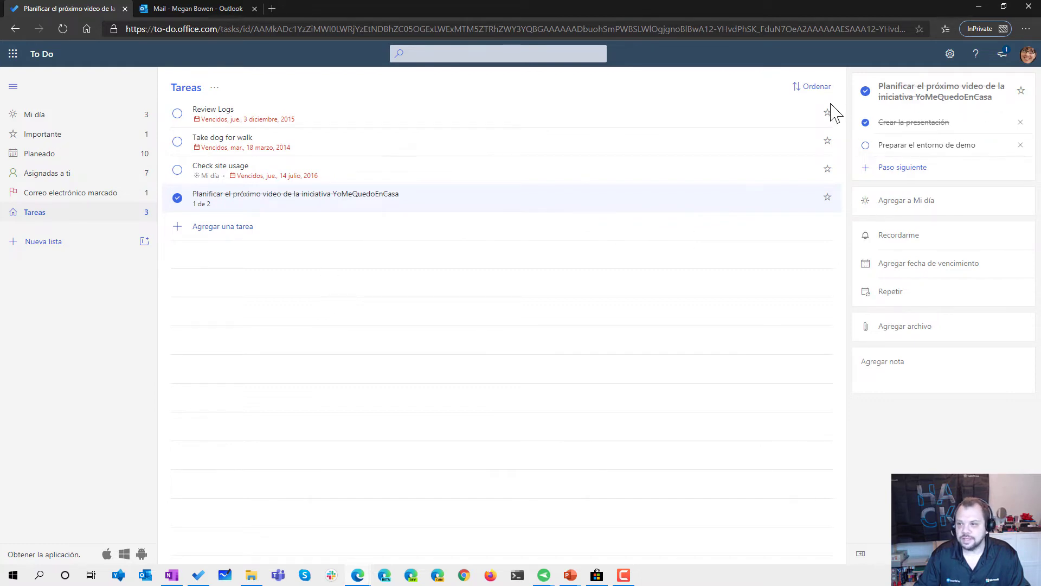
Step: Mark the completed video planning task as important and open the Importante list
click(828, 197)
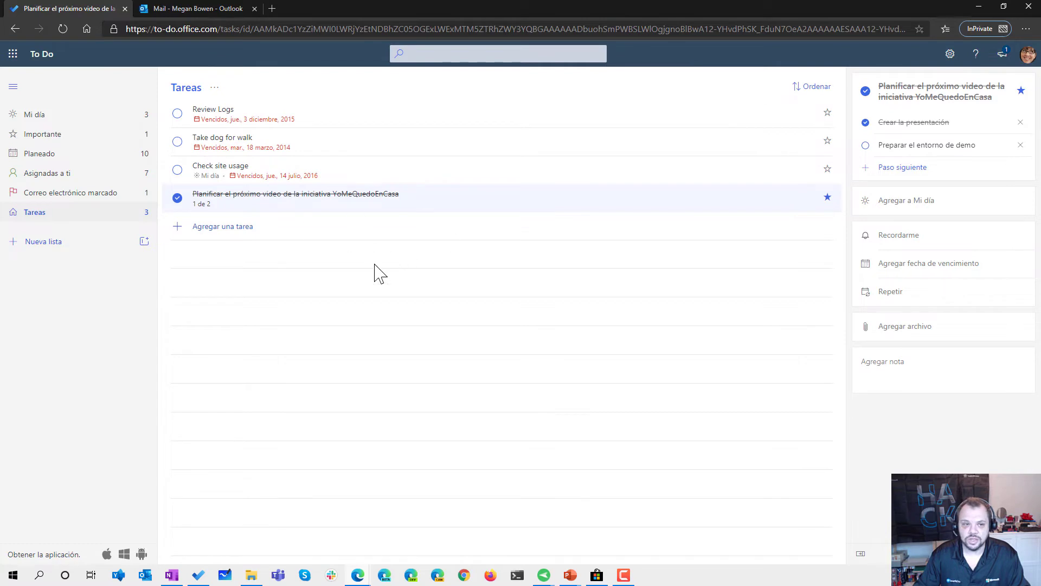
click(65, 143)
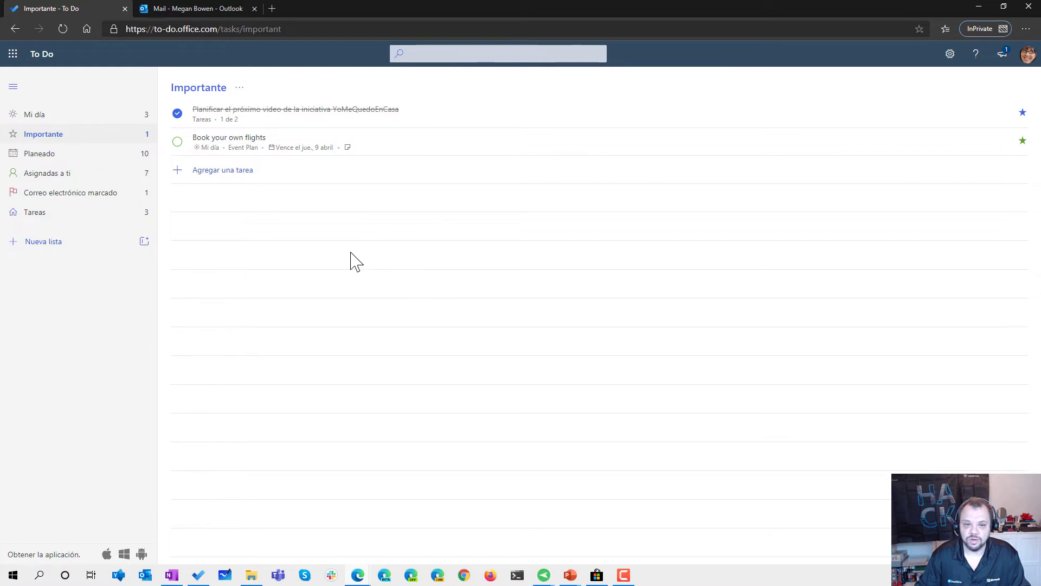
Step: Hide the completed tasks in the Importante list
click(239, 88)
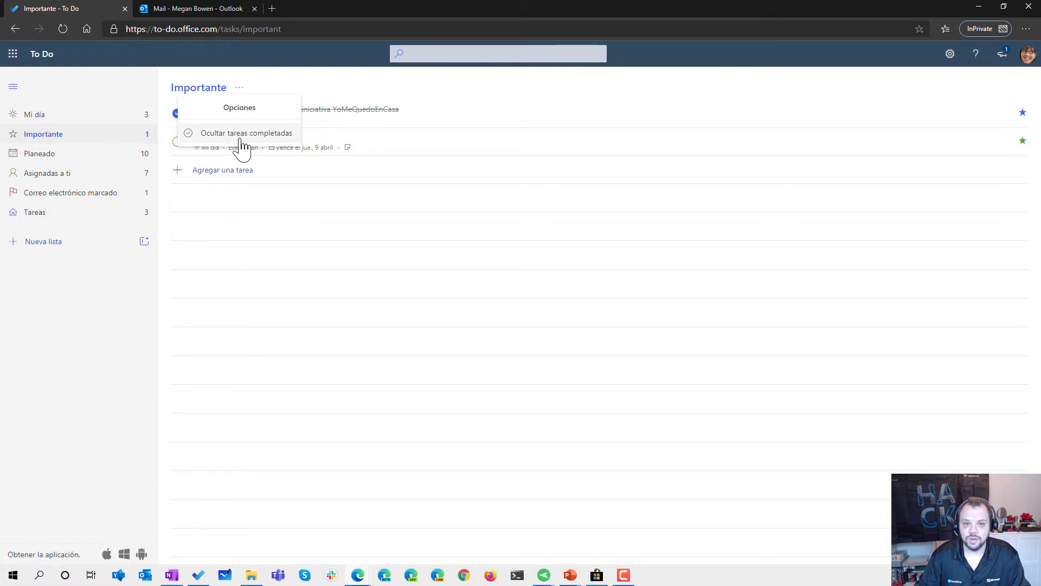
click(318, 207)
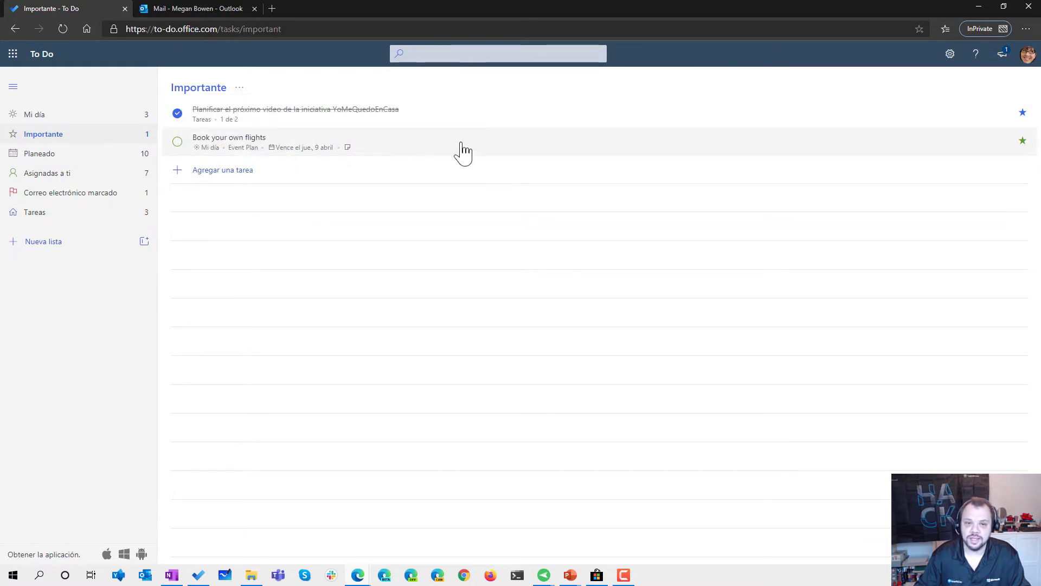
click(240, 88)
click(250, 135)
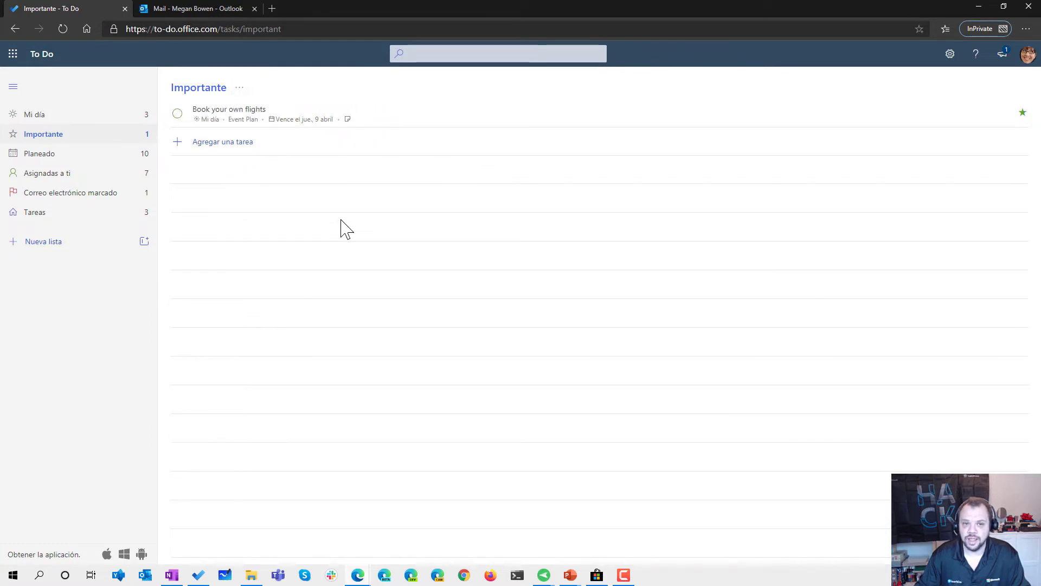
Step: Show the completed tasks in the Importante list again and hide them once more
click(240, 91)
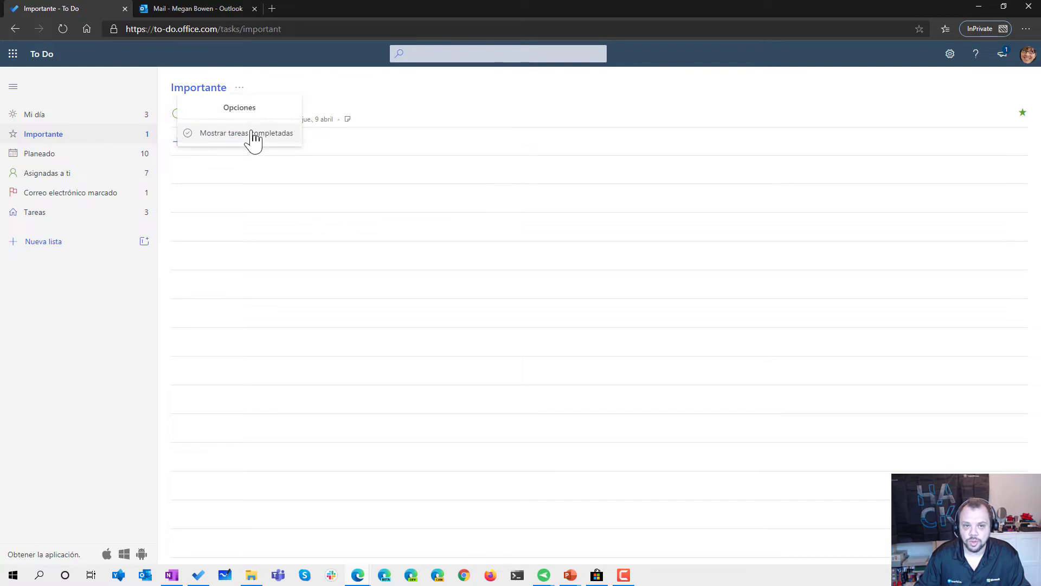
click(250, 136)
click(239, 88)
click(252, 133)
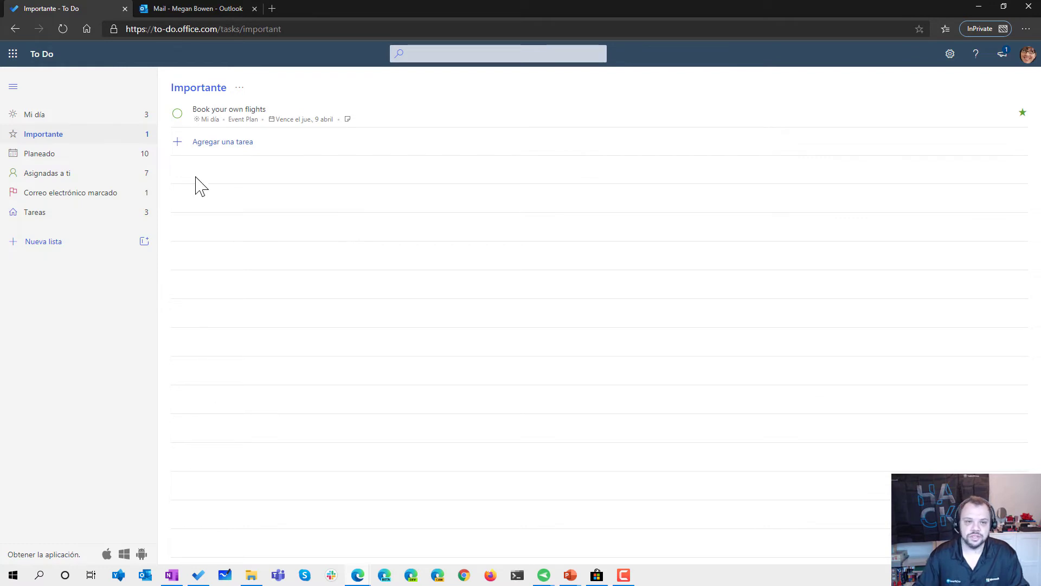
Step: Open the Planeado list and collapse its Más tarde group
click(48, 156)
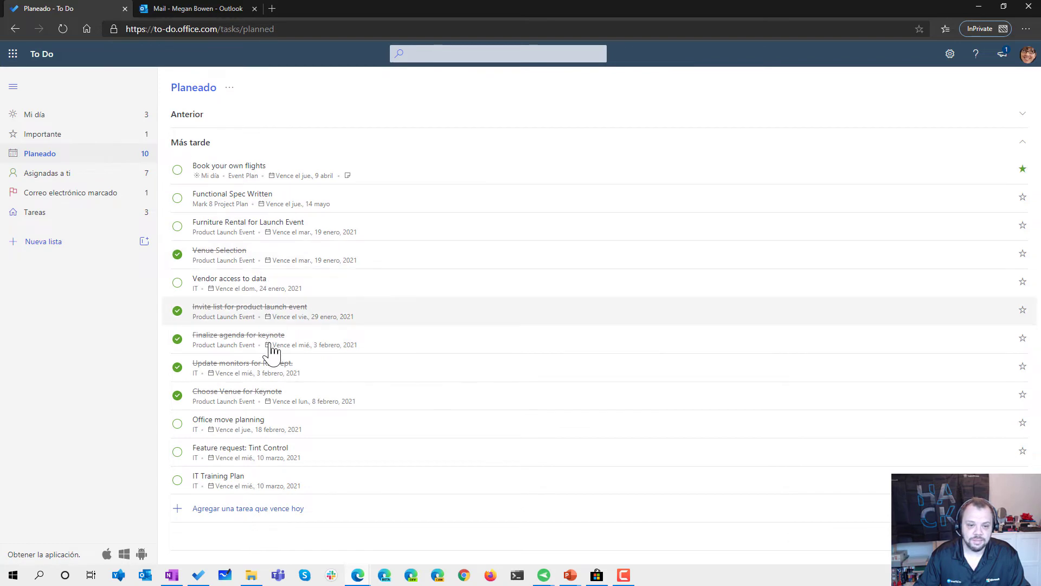
click(209, 145)
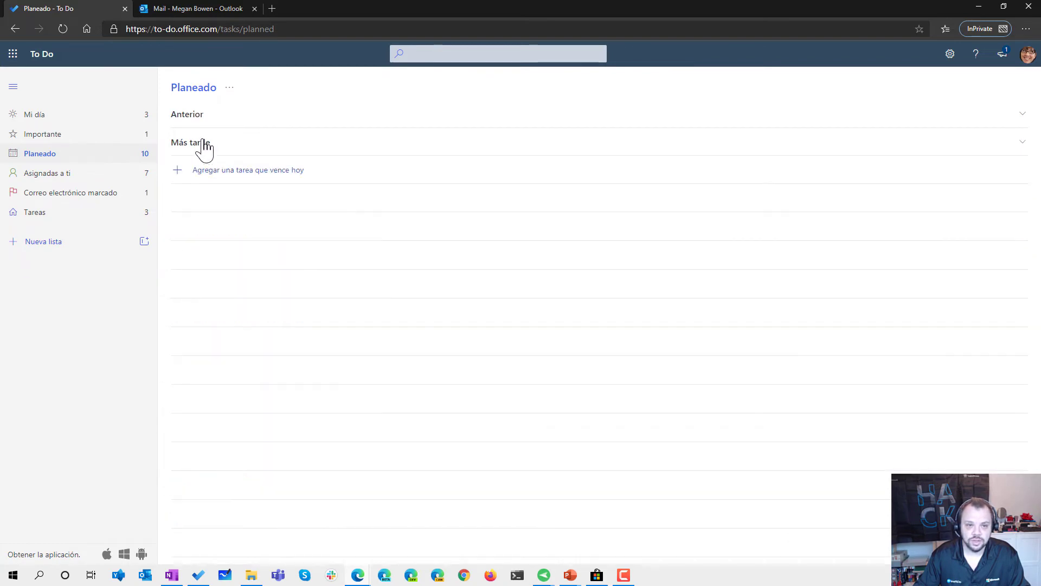
Step: Expand the Más tarde and Anterior groups in the Planeado list and look through their tasks
click(205, 146)
click(198, 120)
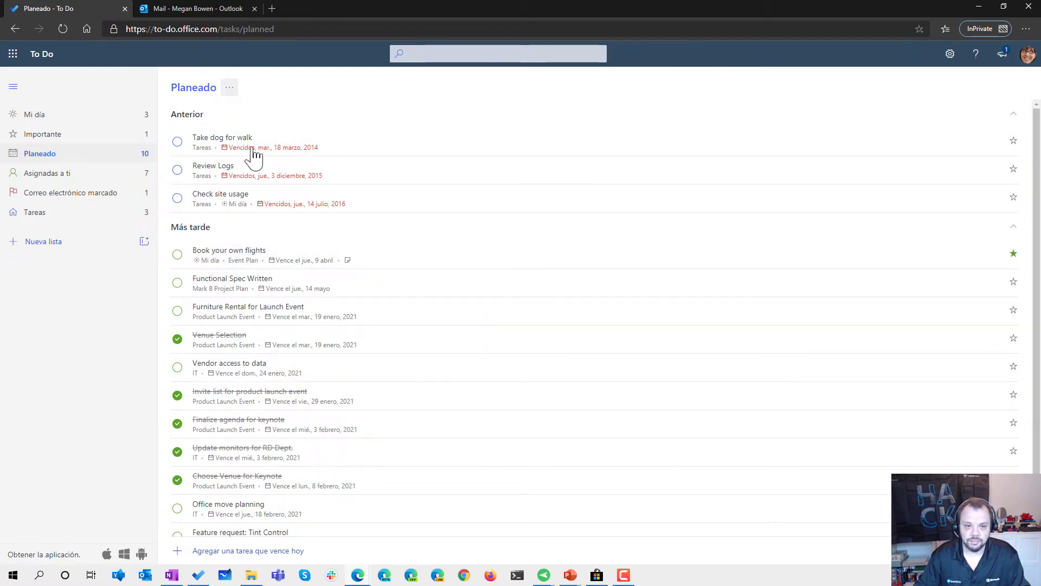
scroll(314, 395, down, 1)
scroll(315, 388, up, 1)
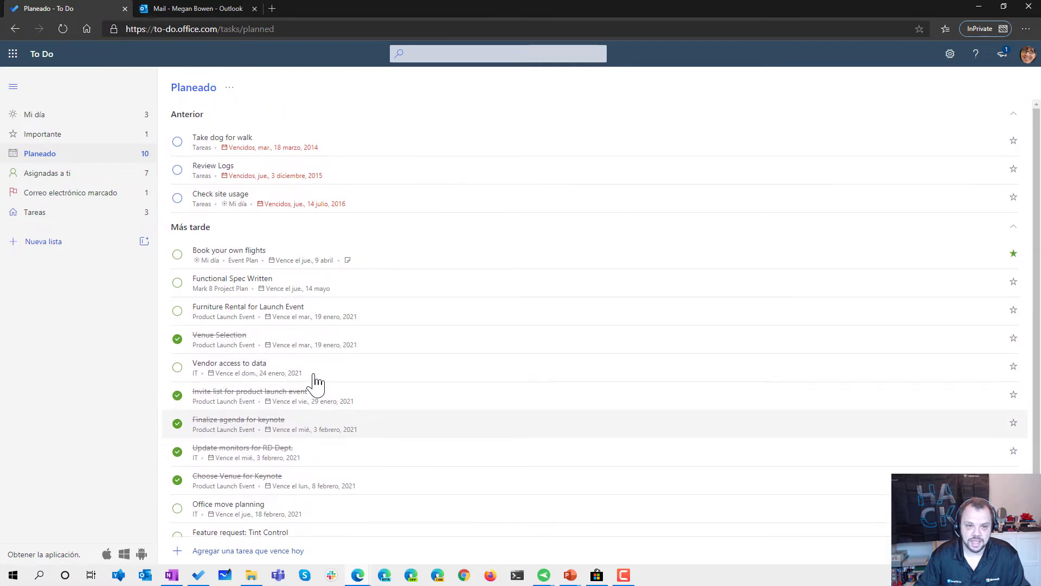
Step: Open the Asignadas a ti list and view the details and note of the Book your own flights task
click(57, 175)
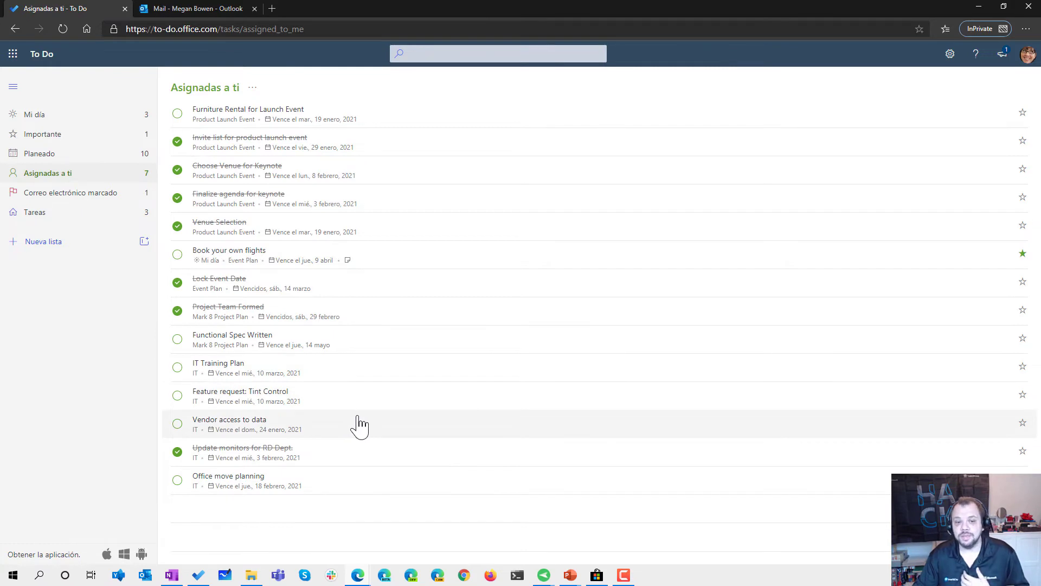
click(375, 258)
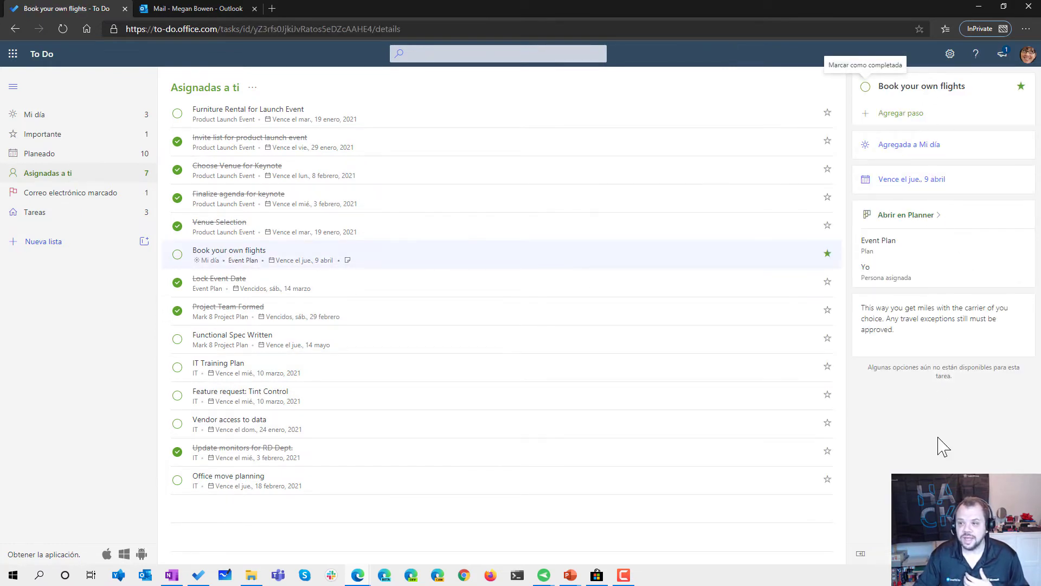
click(900, 337)
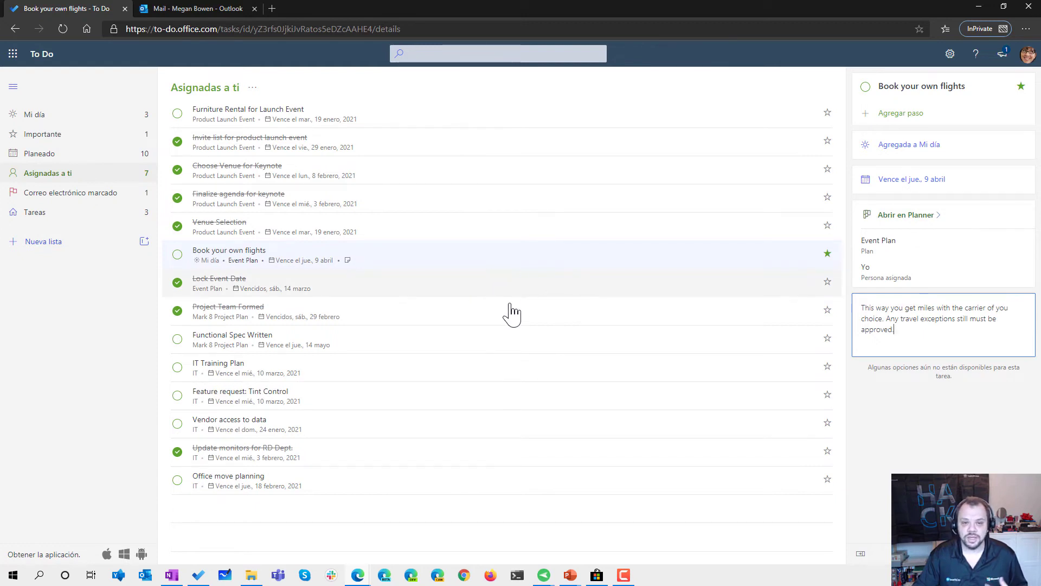
Step: Open the Book your own flights task in Planner and go through the welcome introduction to reach its details
click(907, 216)
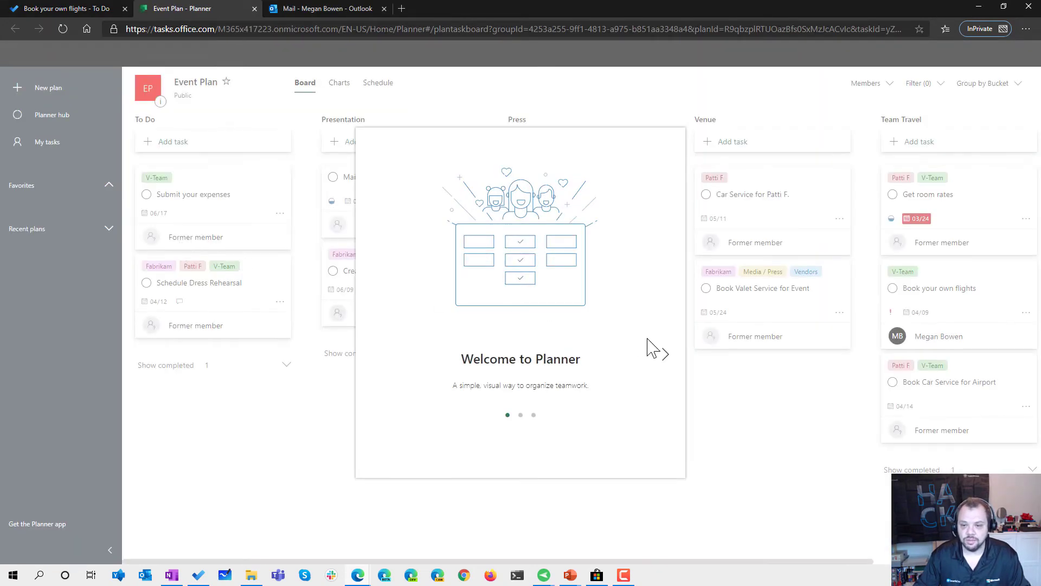
click(666, 359)
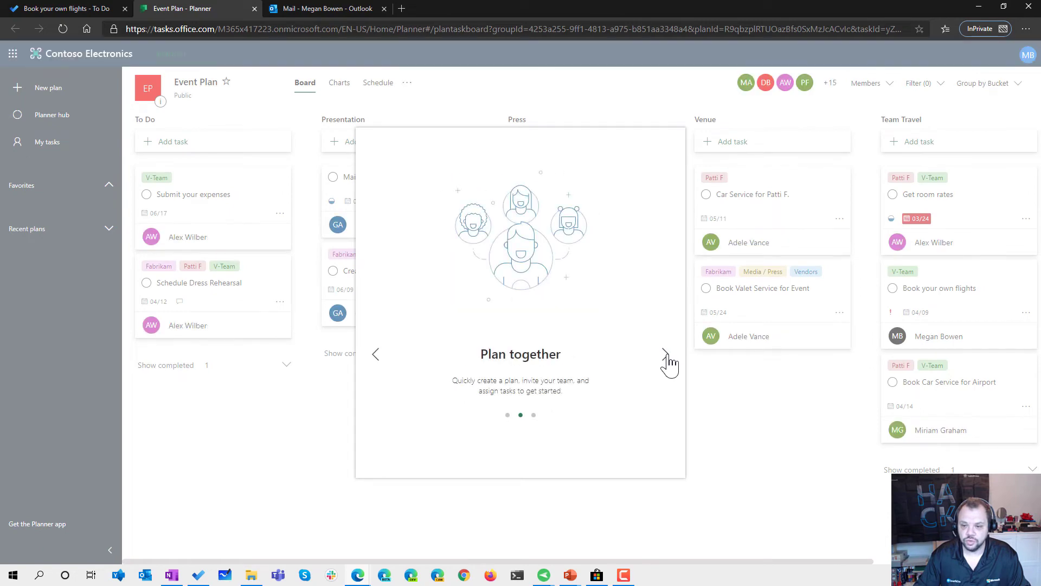
click(669, 362)
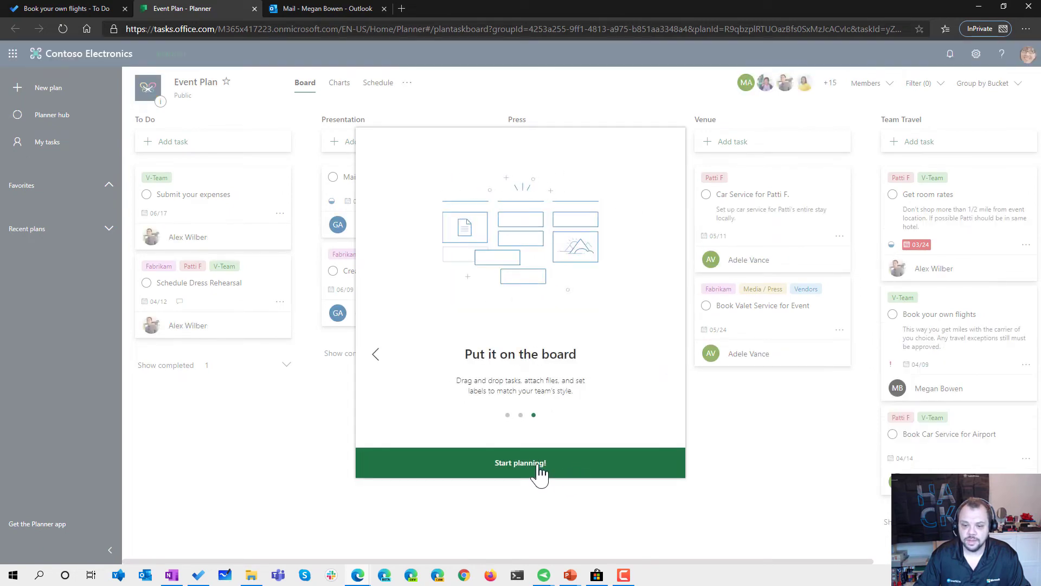
click(609, 469)
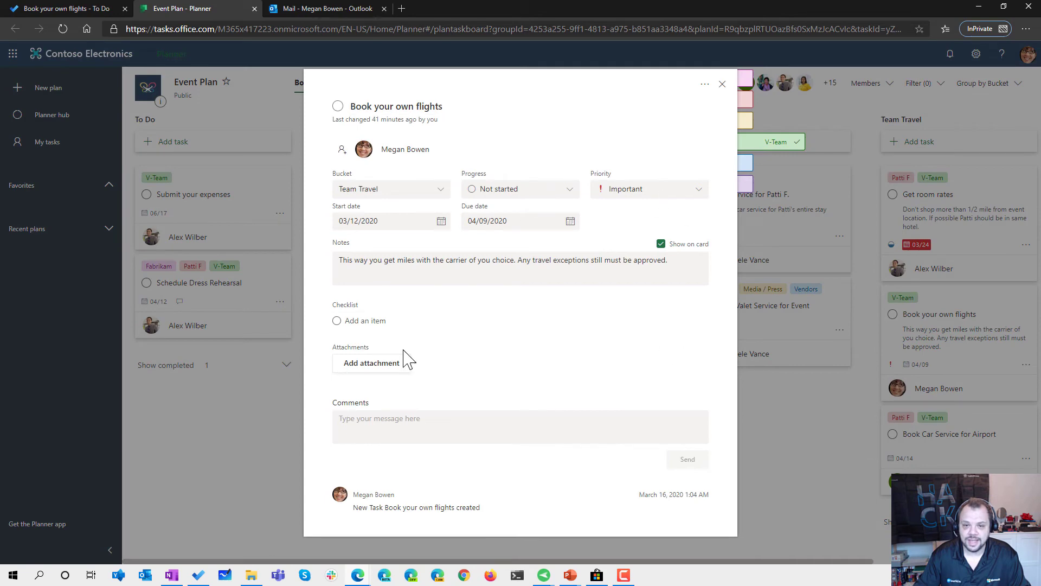
Step: Return to To Do and open the Correo electrónico marcado list
click(82, 11)
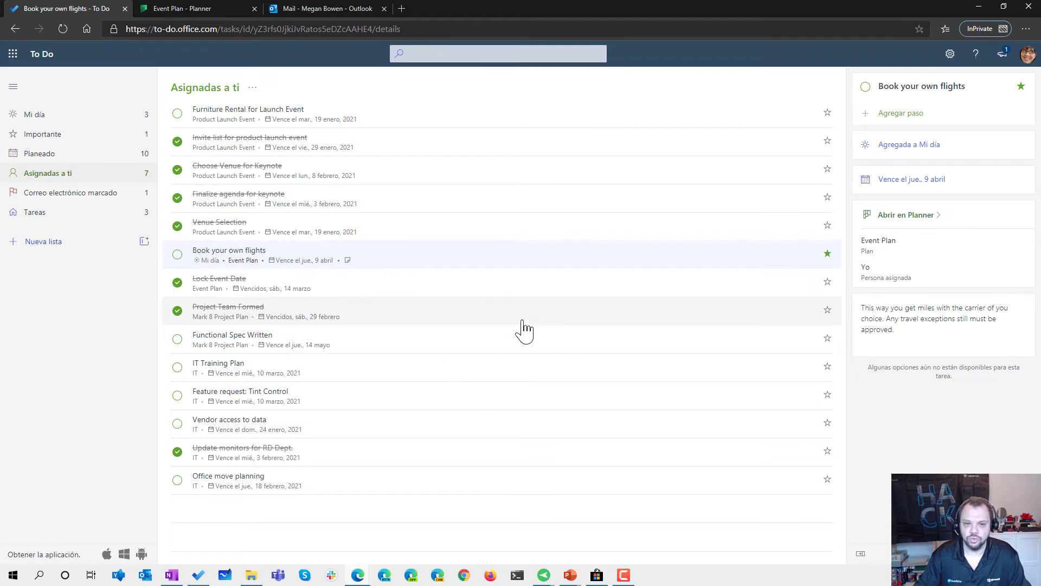
click(85, 195)
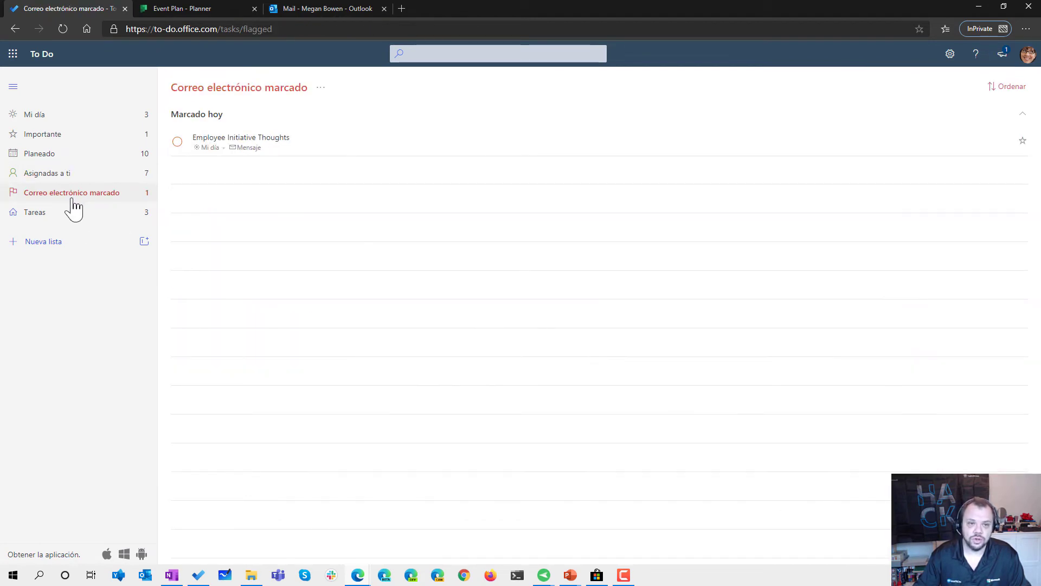
Step: Switch to Outlook and flag the Voice Mail (11 seconds) message in the inbox for follow-up
click(300, 6)
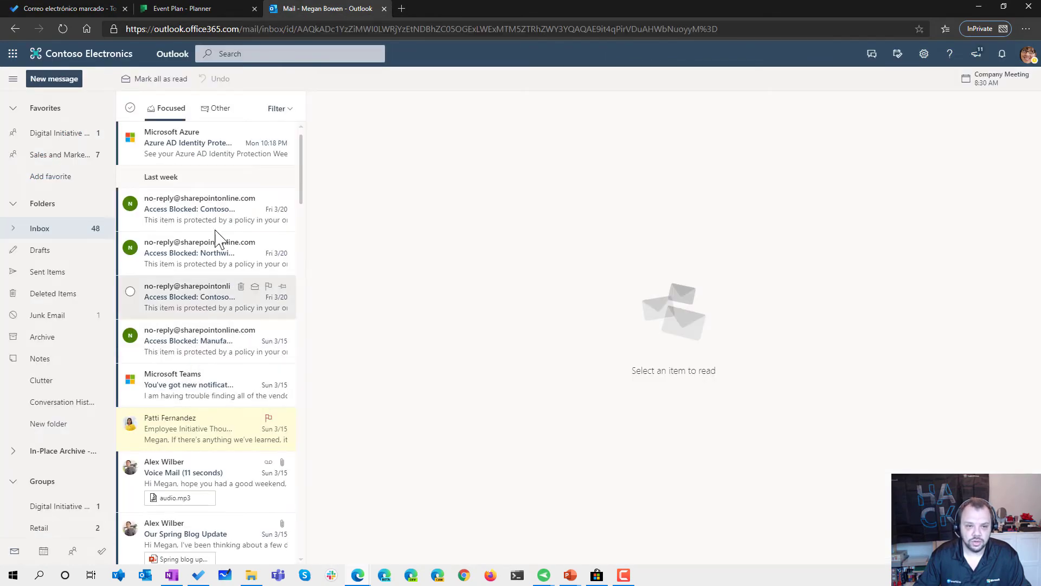
scroll(240, 339, down, 2)
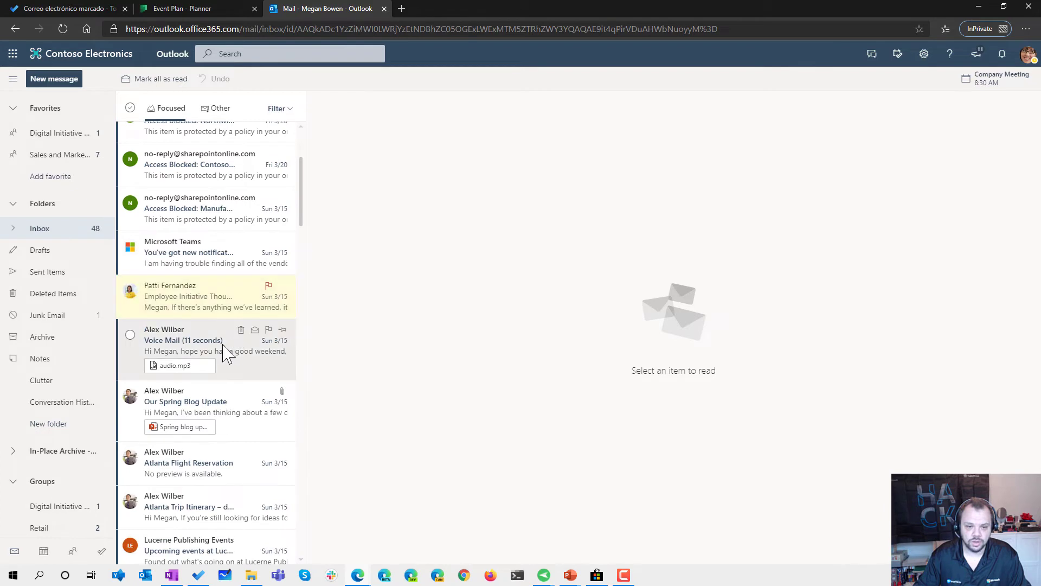
click(219, 351)
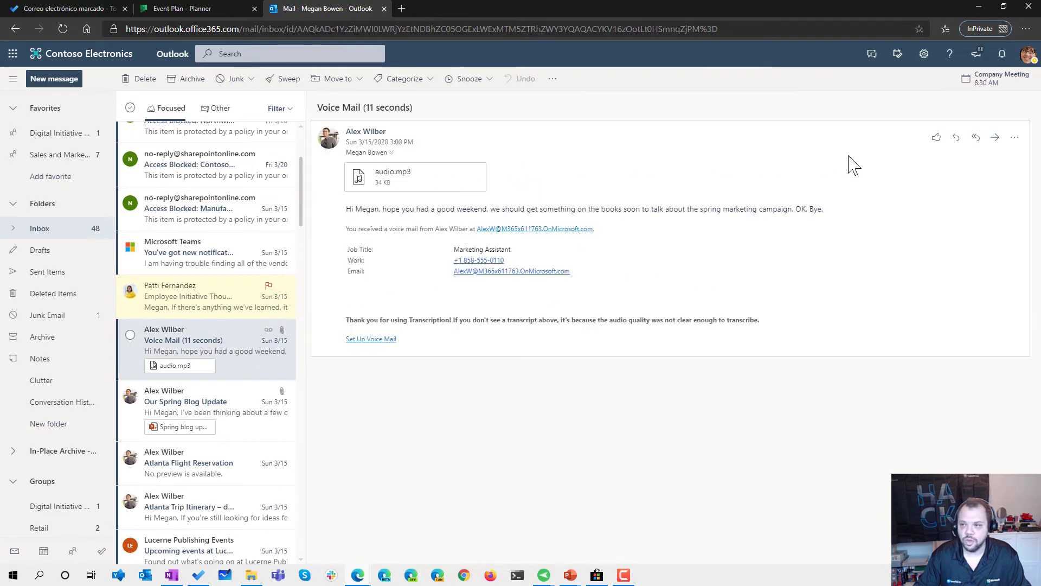
click(1014, 138)
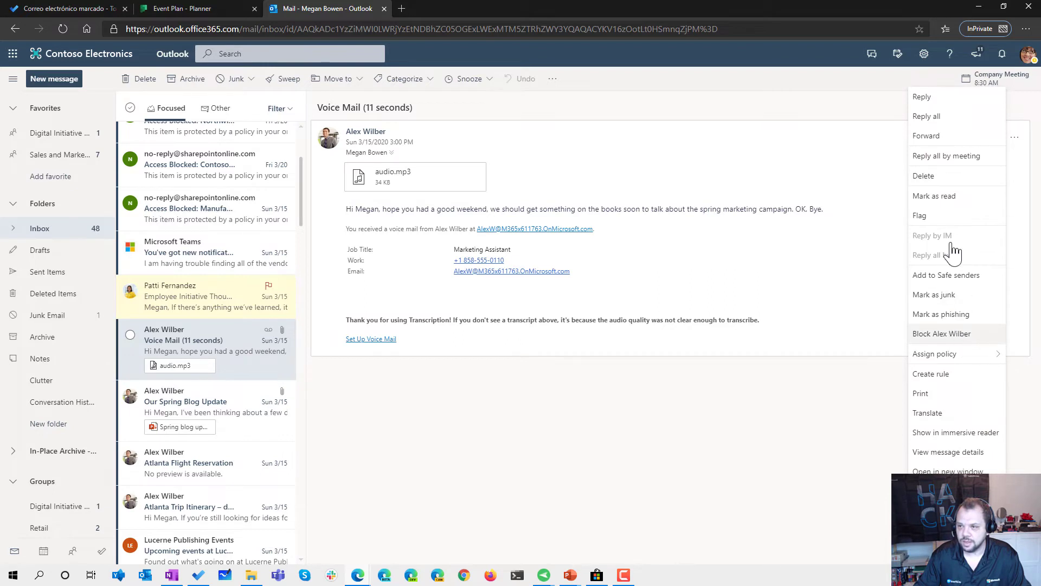
click(509, 404)
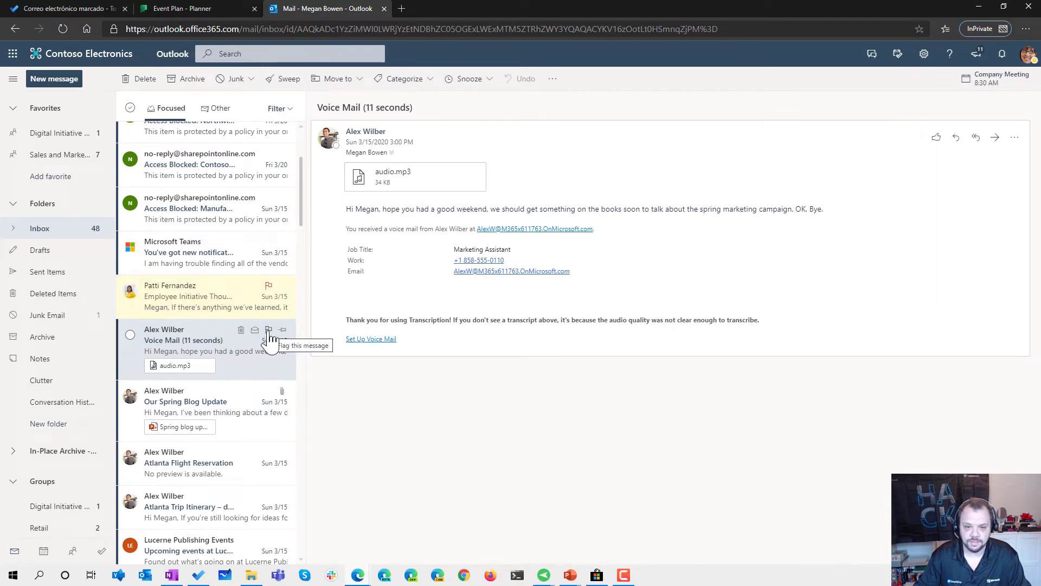
click(268, 331)
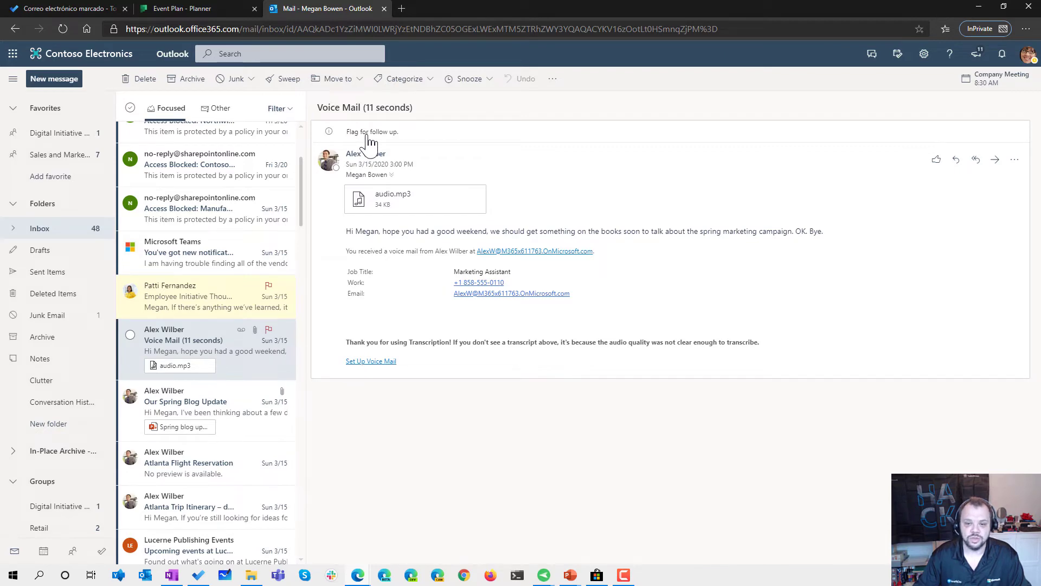
Step: View the flagged Employee Initiative Thoughts and Voice Mail messages, and filter the inbox to flagged messages only
click(250, 296)
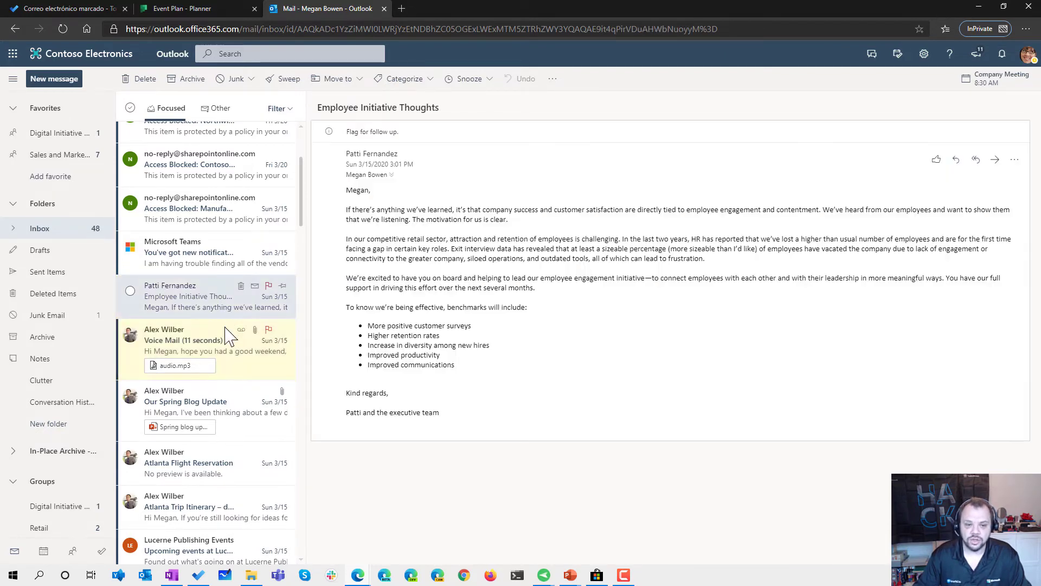
click(231, 352)
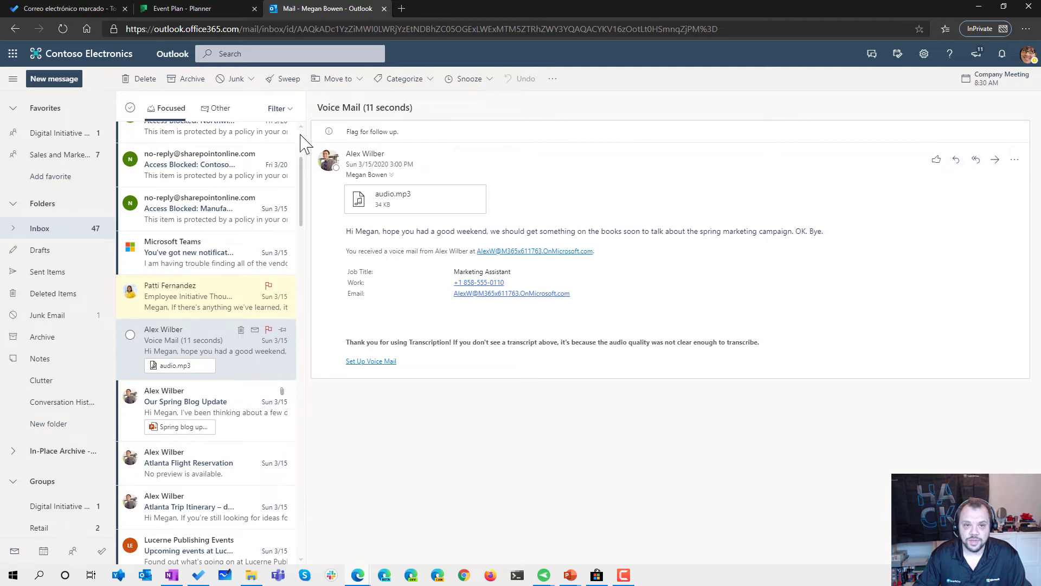
click(290, 111)
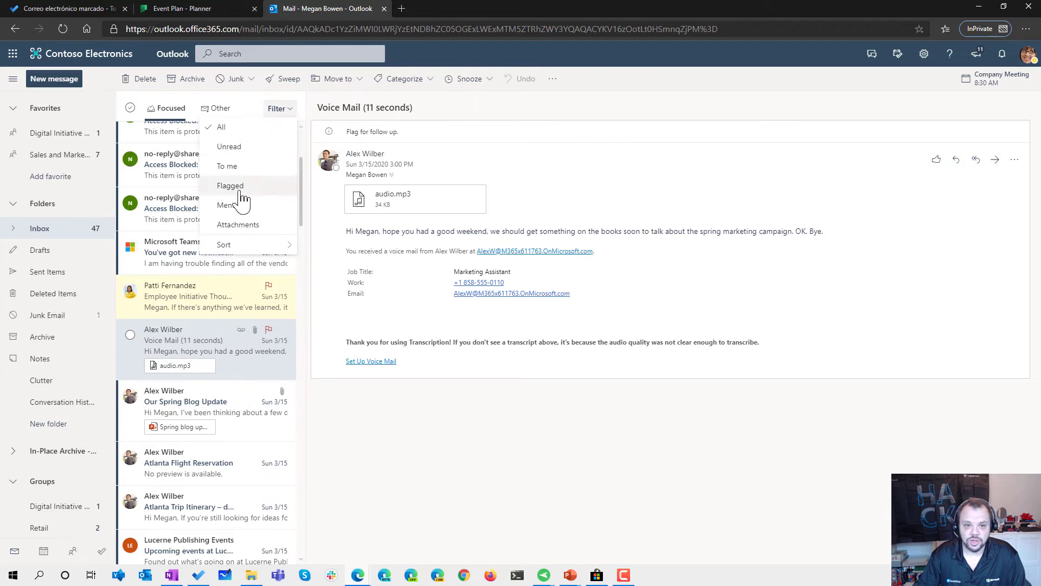
click(234, 186)
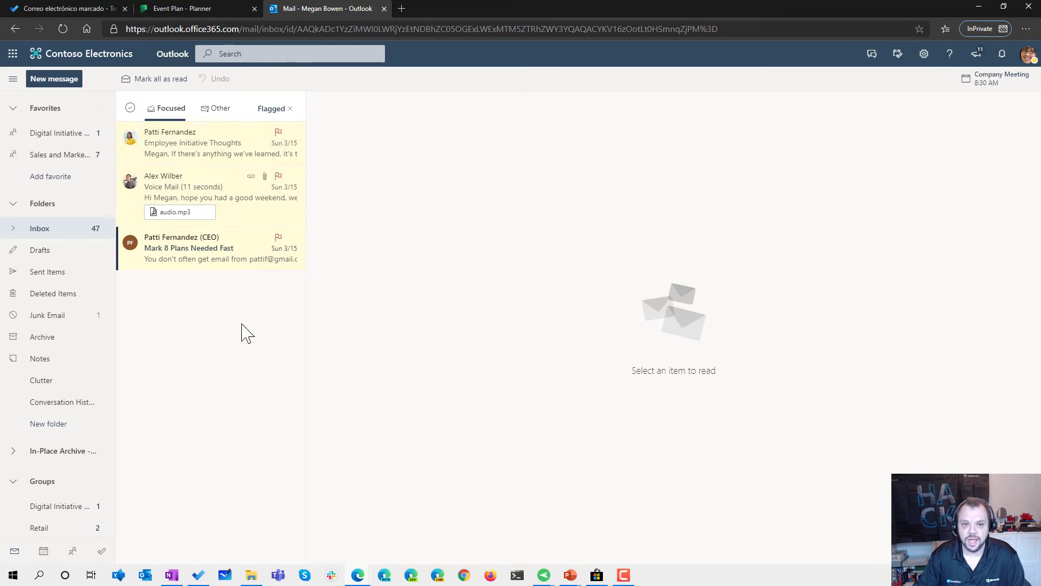
Step: Compare the Correo electrónico marcado list in To Do with Outlook's flagged messages and open the Voice Mail (11 seconds) task
click(66, 10)
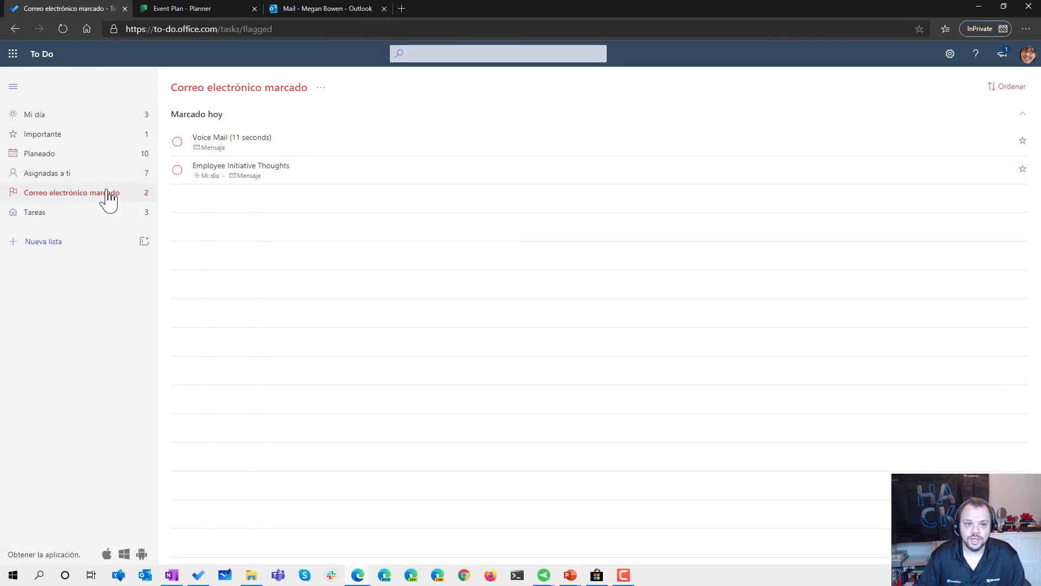
click(185, 10)
click(286, 11)
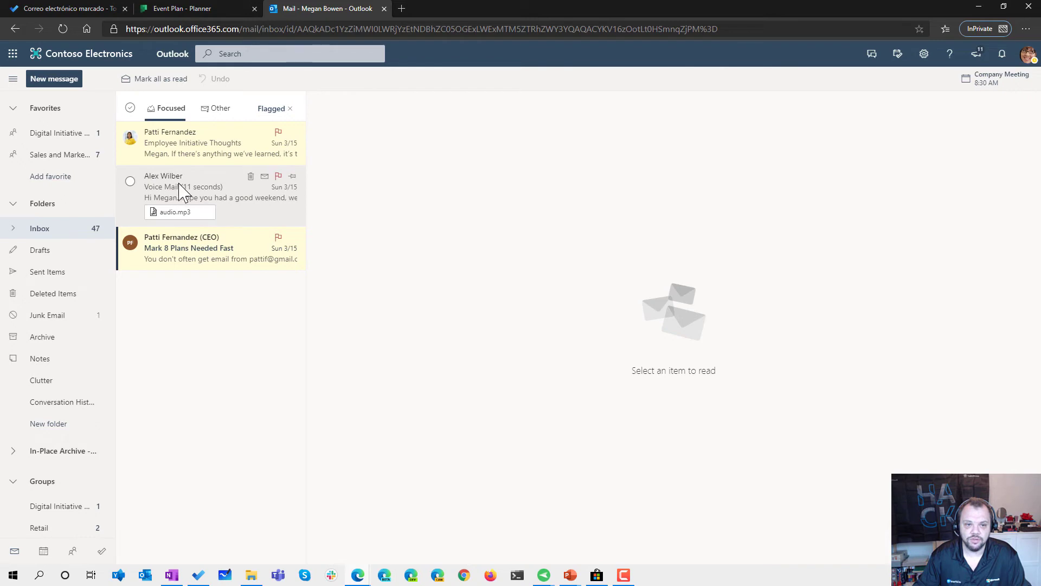
click(78, 10)
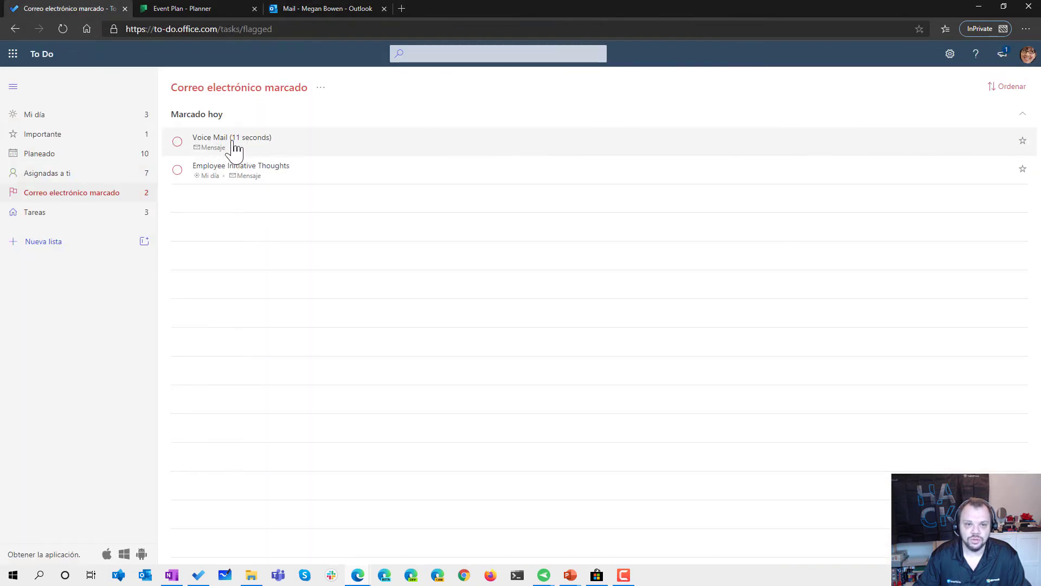
click(281, 150)
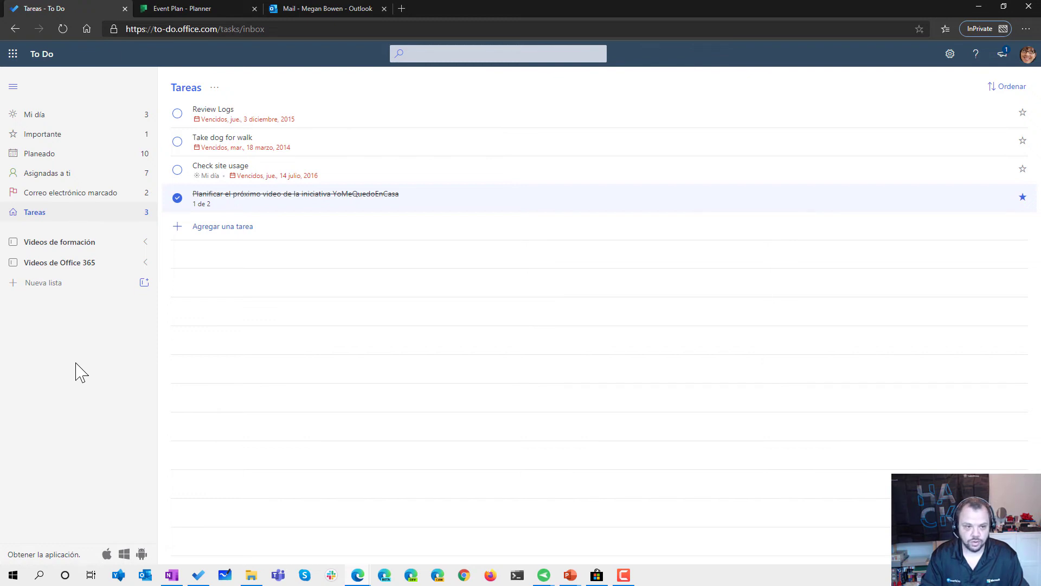
Step: Create a list named Office 365 and add the task "Video de To-Do" to it
key(Return)
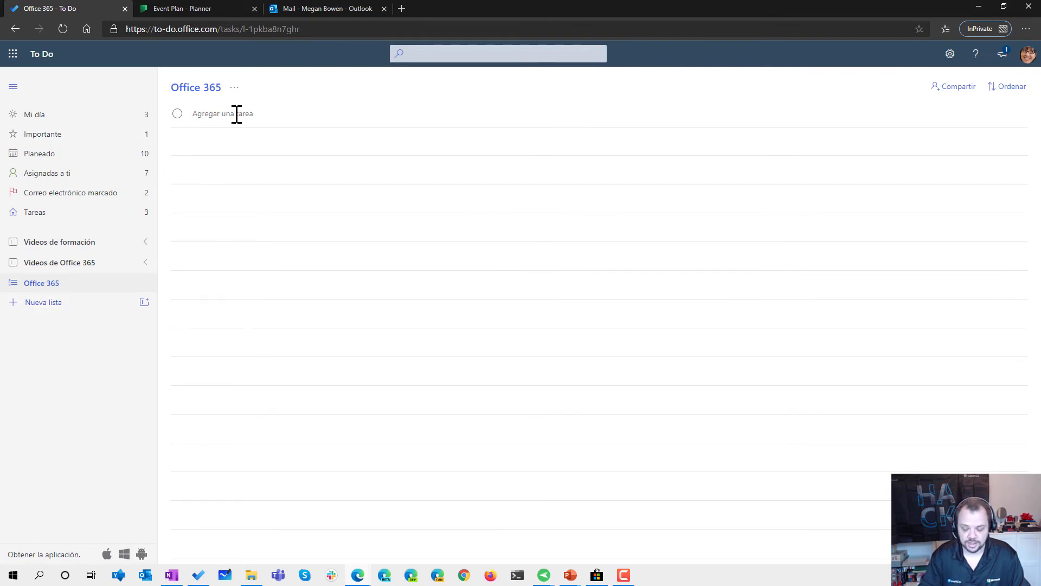
text(Video de To)
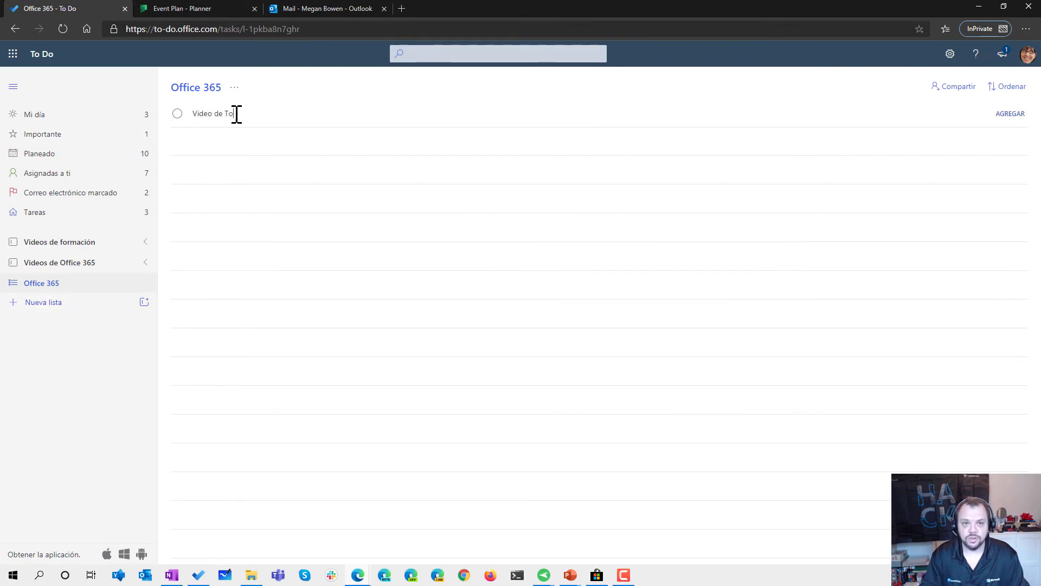
text(-Do)
key(Return)
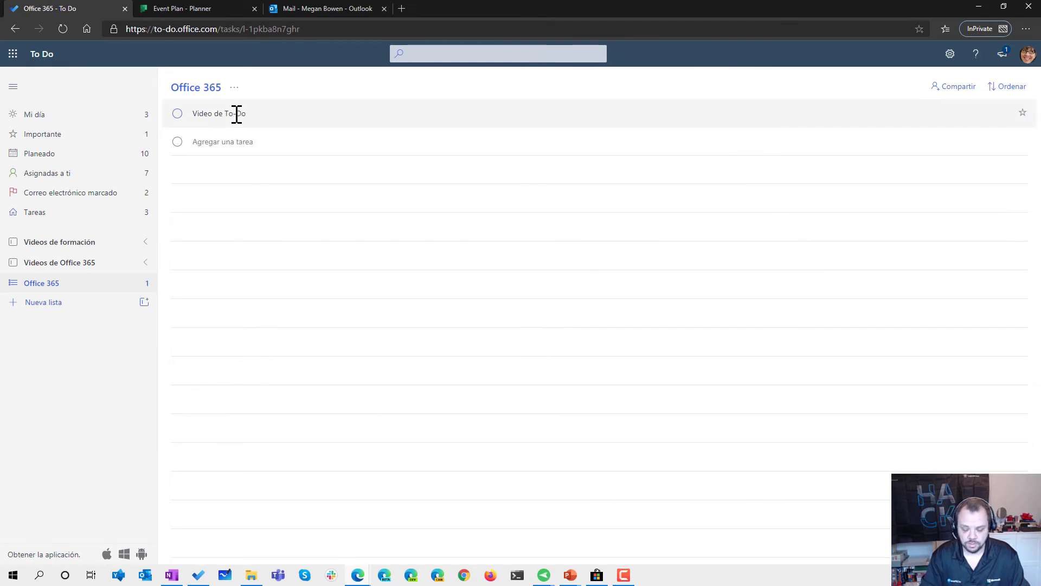
Step: Add the tasks "Preparar Video de Planner" and "Preparar video de Windows Virtual Desktop" to the Office 365 list
text(Preparar Video de P)
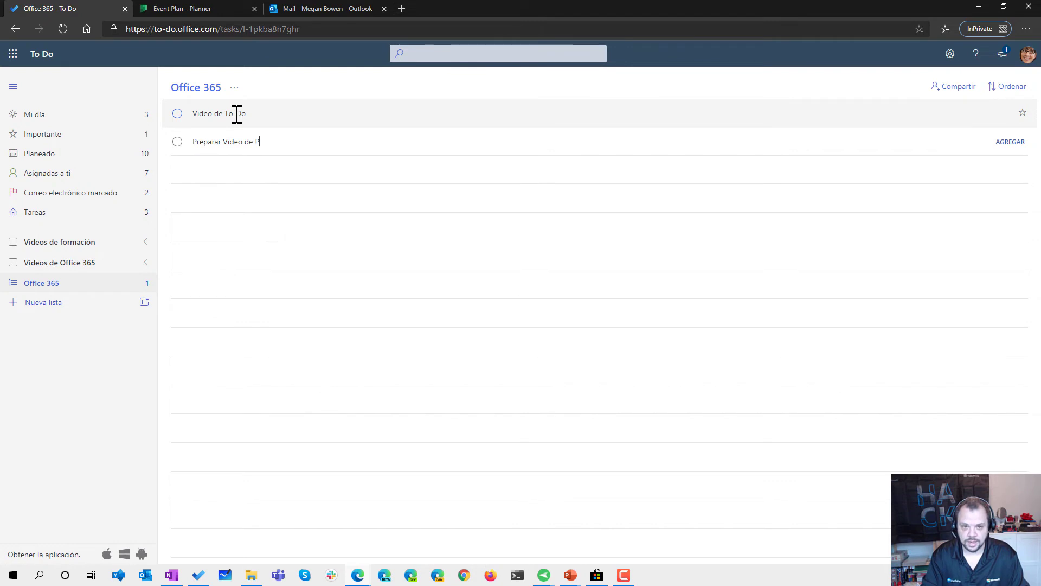
text(lanner)
key(Return)
text(Pr)
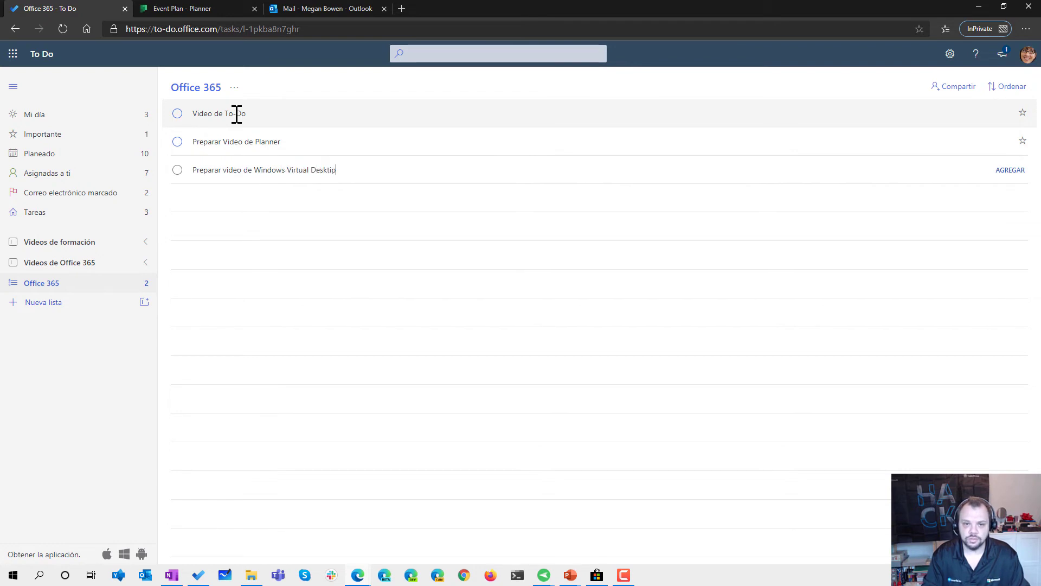
text(eparar video de Windows Virtual Desktop)
key(Return)
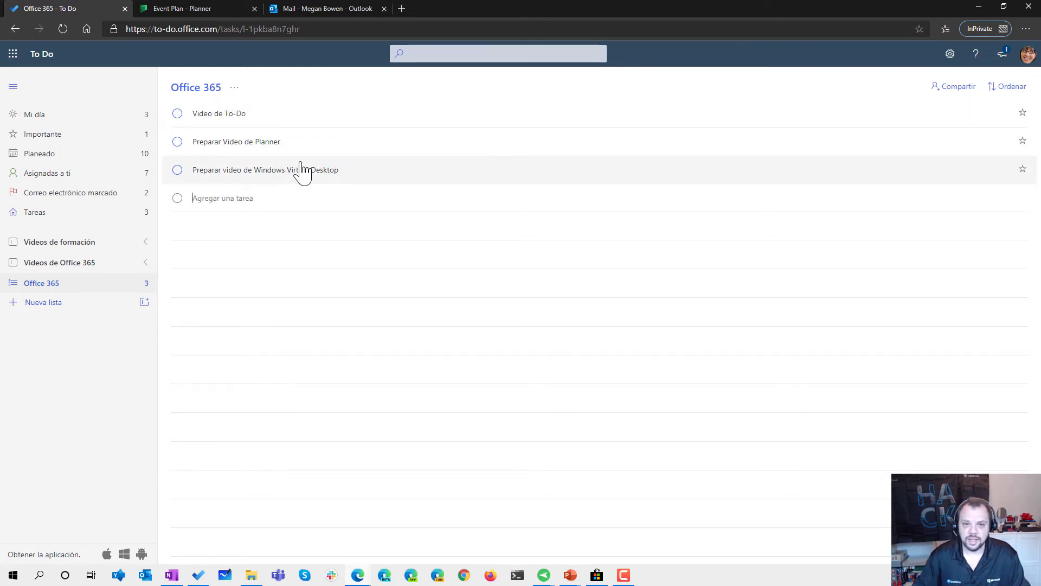
Step: Add the "Video de To-Do" task to Mi día and open the Mi día list
click(308, 115)
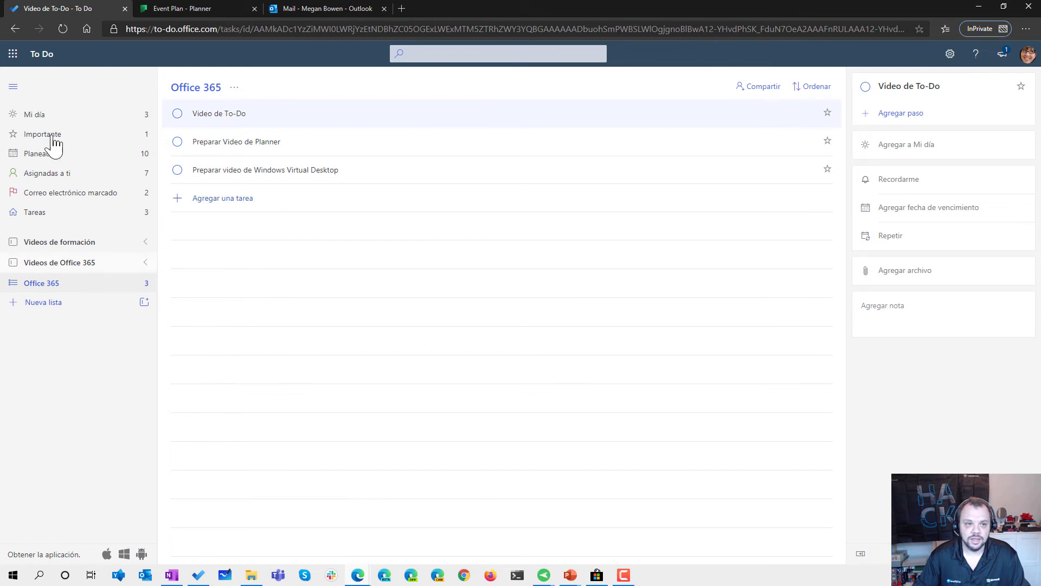
click(910, 144)
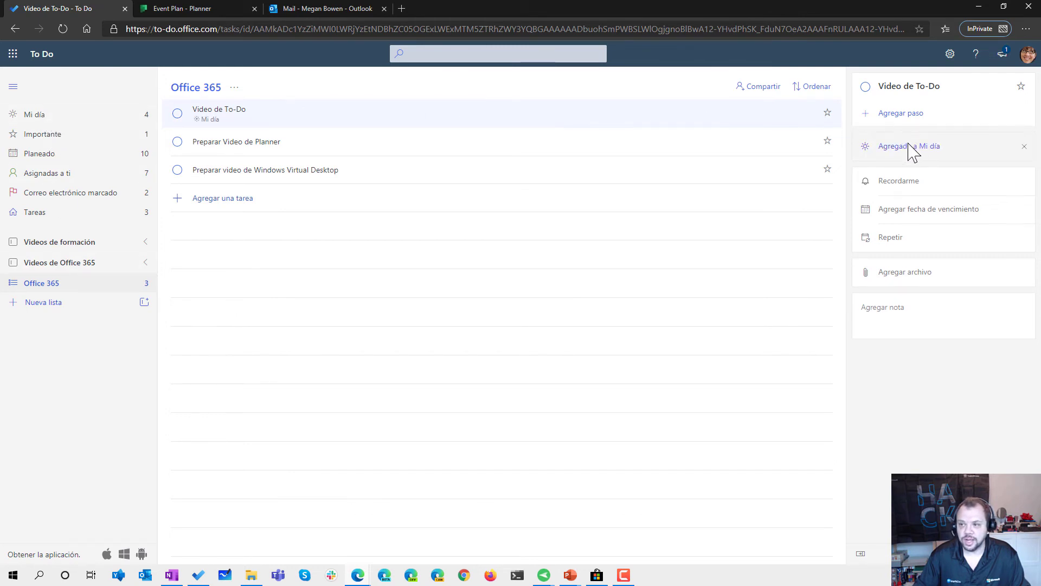
click(85, 116)
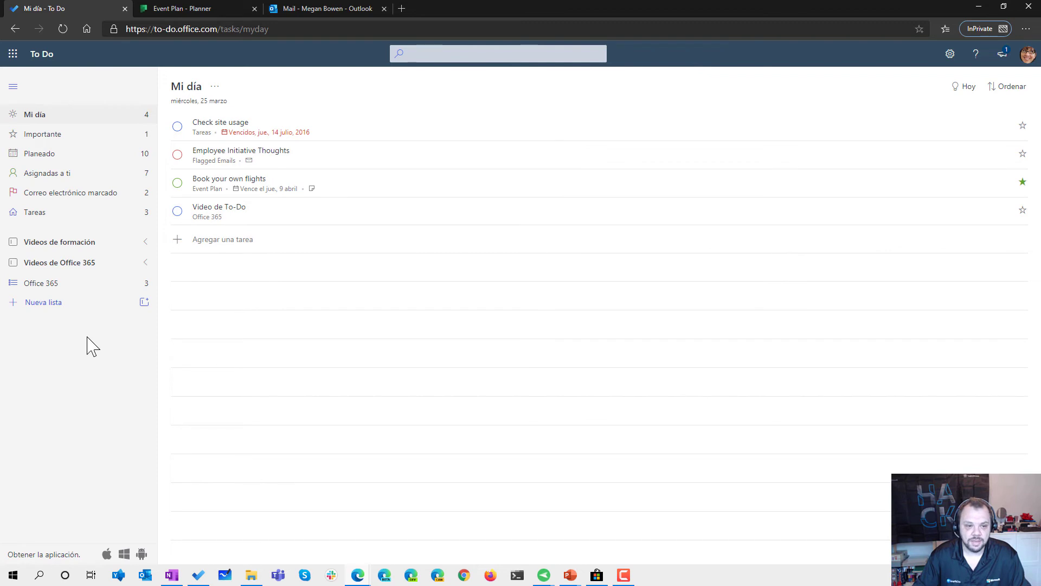
Step: Create a list group named GrabarVideos
click(144, 302)
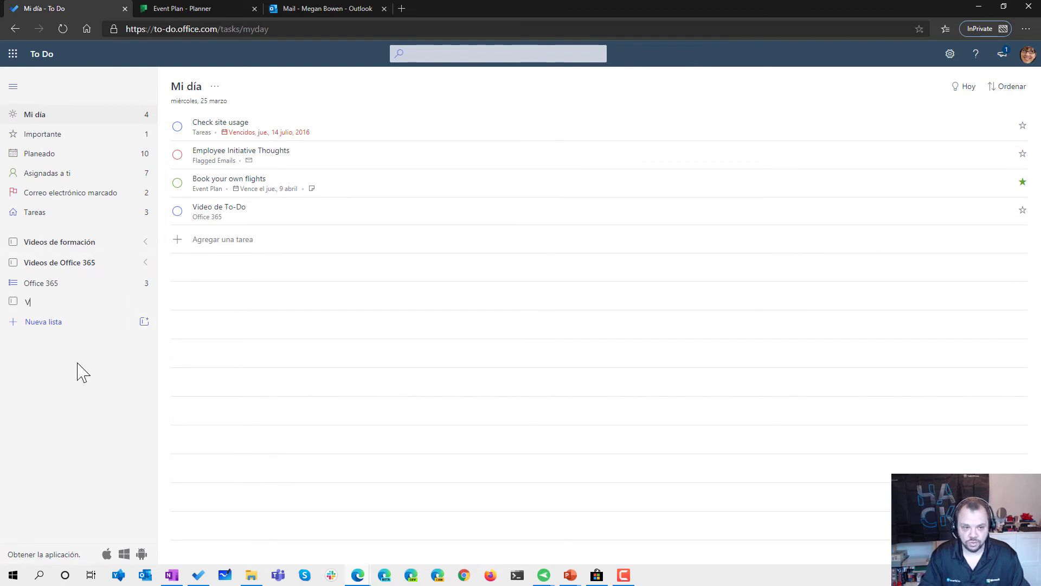
key(Home)
text(Graba)
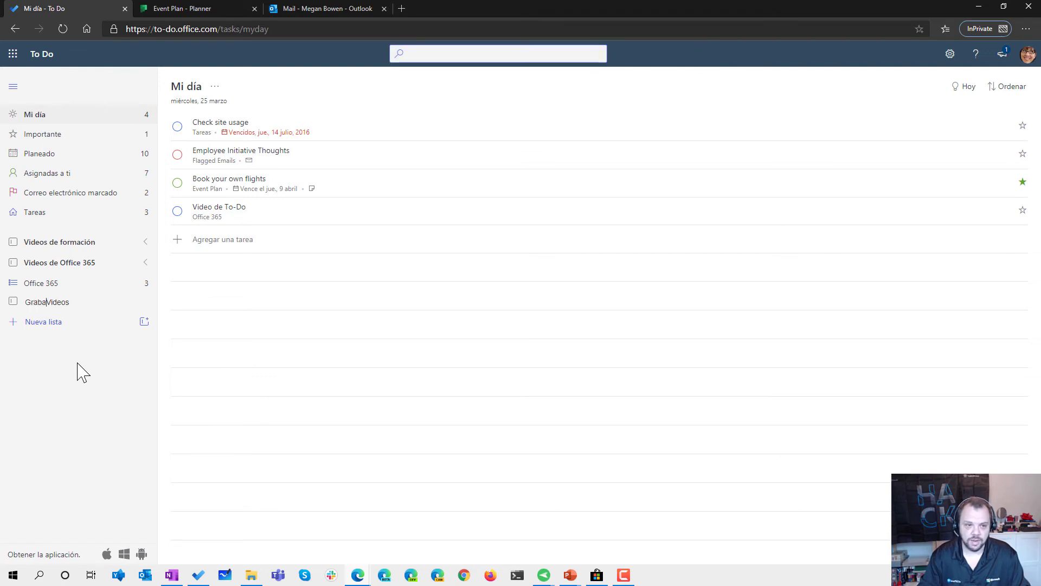
text(r)
key(Return)
Step: Move the Office 365 list into the GrabarVideos group, collapse the group and expand it again
click(108, 283)
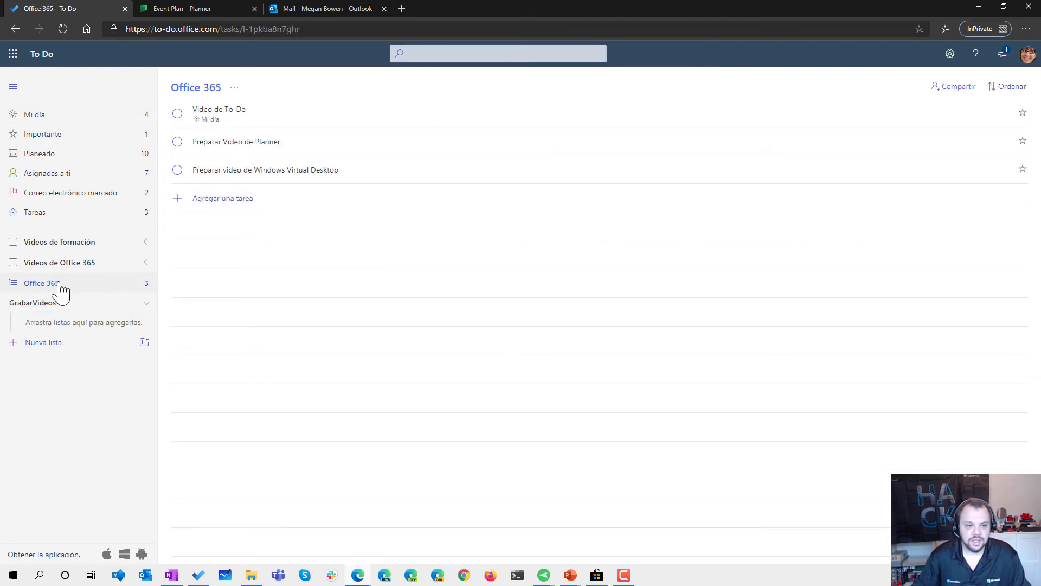
drag(61, 291, 83, 327)
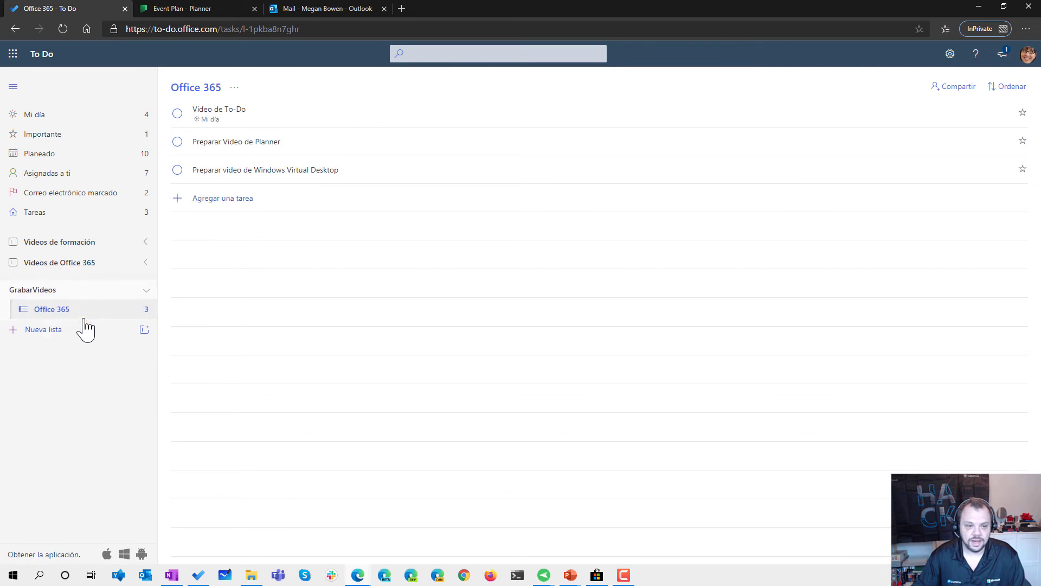
click(146, 288)
click(146, 288)
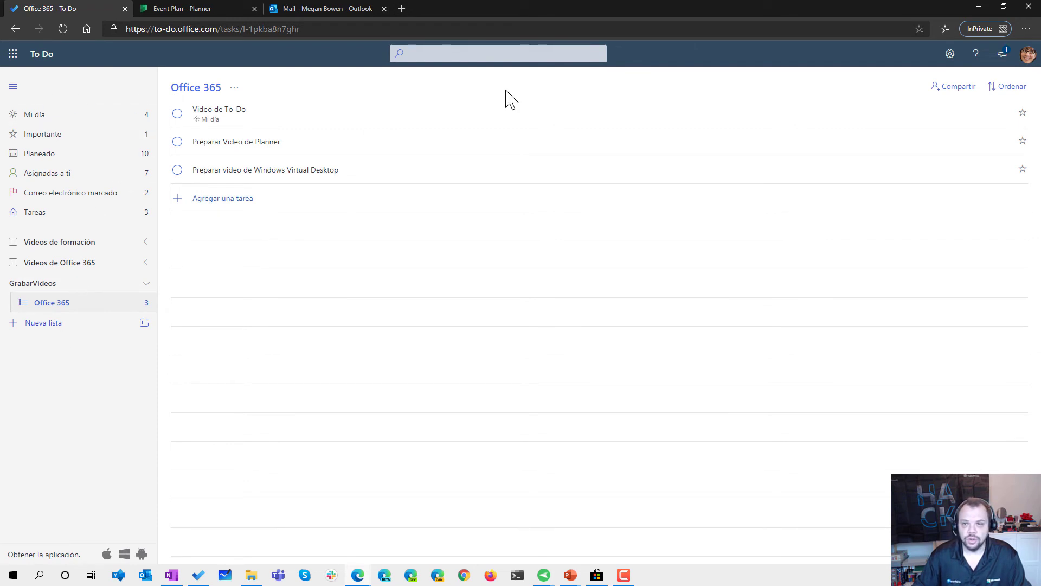
Step: Check the sort options of the Office 365 list, sort the Tareas list by Fecha de creación and remove that sorting
click(1006, 88)
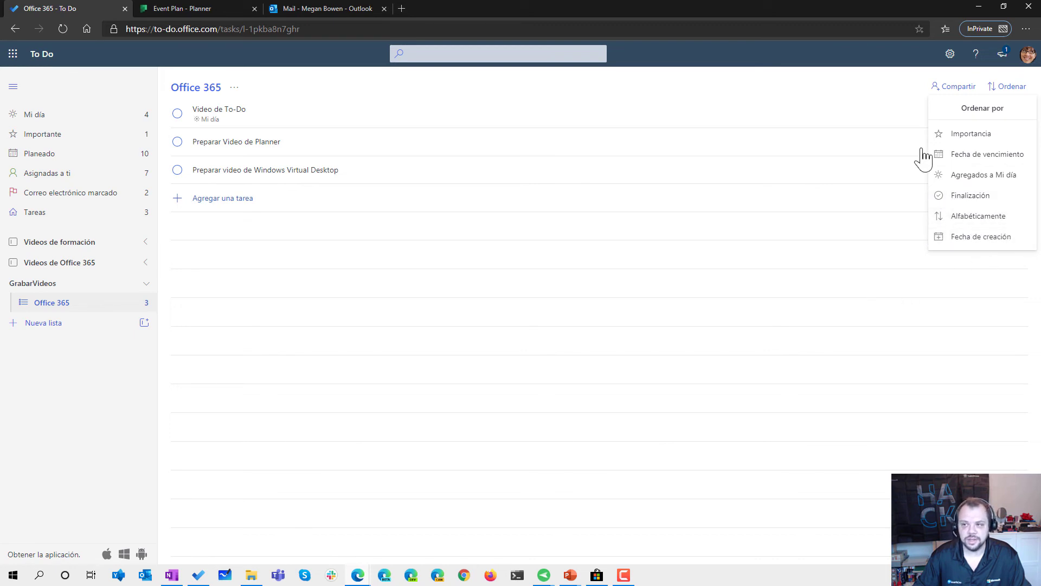
click(461, 326)
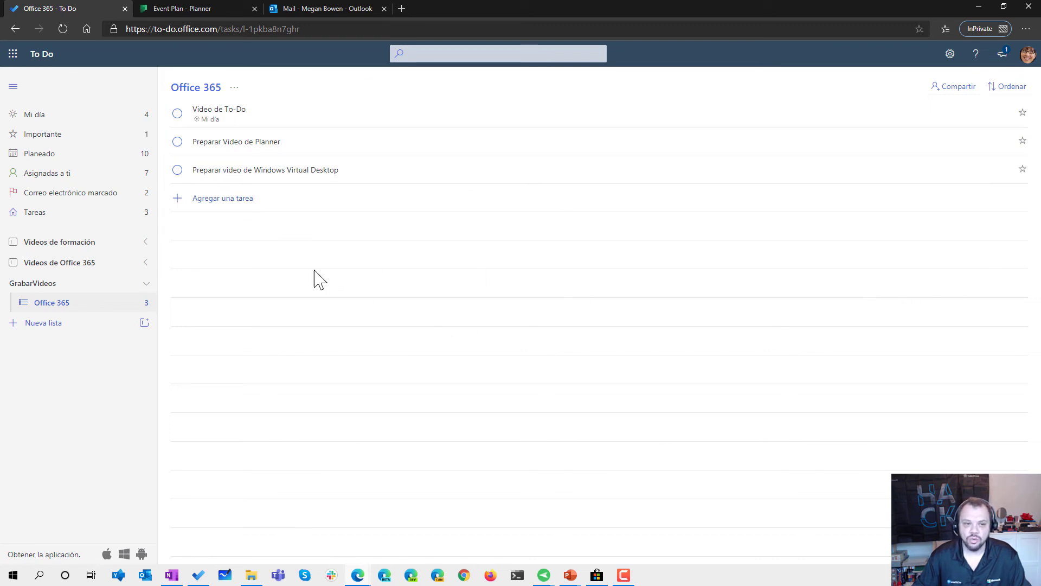
click(67, 214)
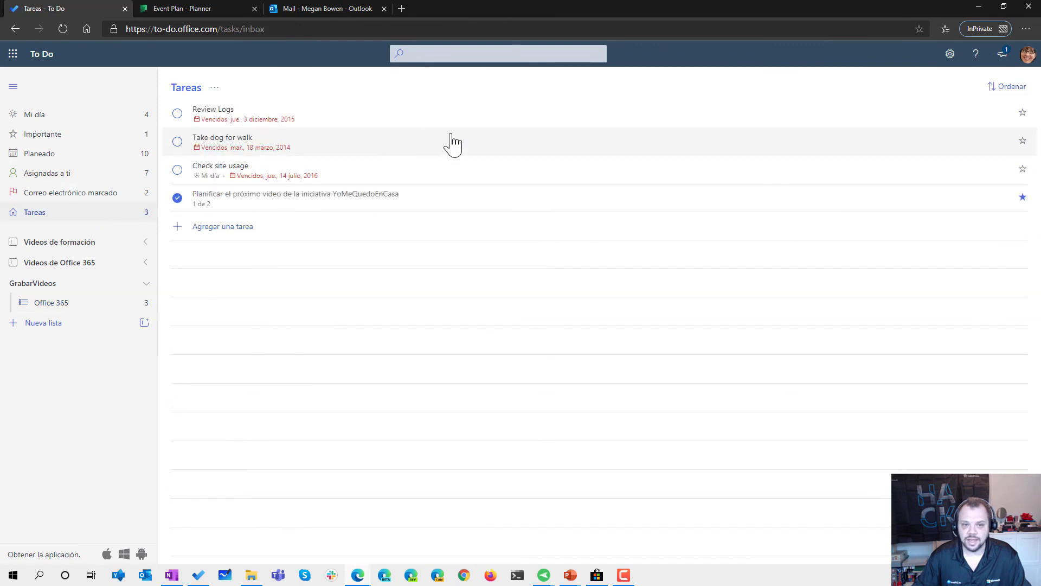
click(1014, 88)
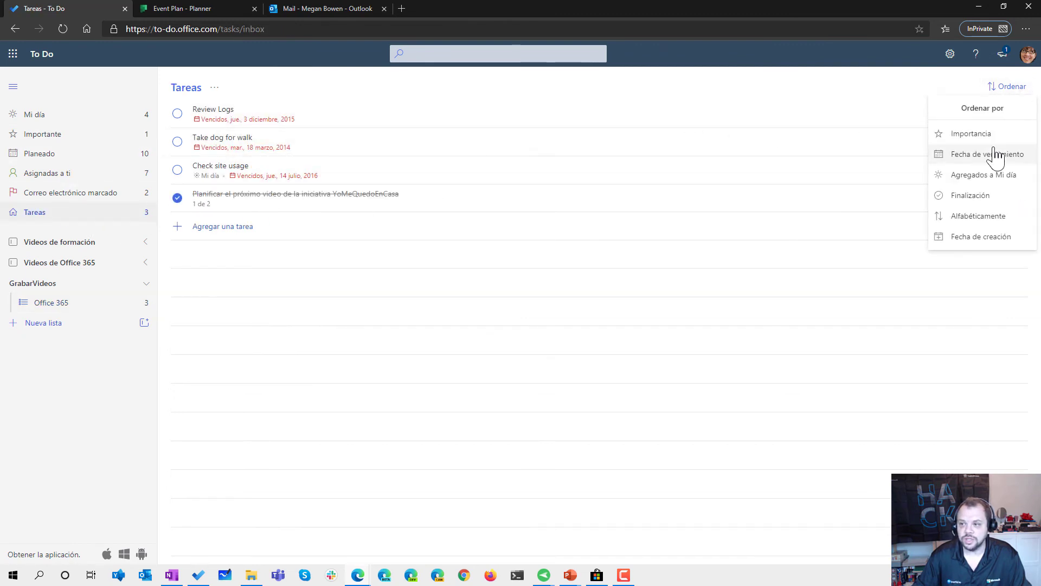
click(981, 237)
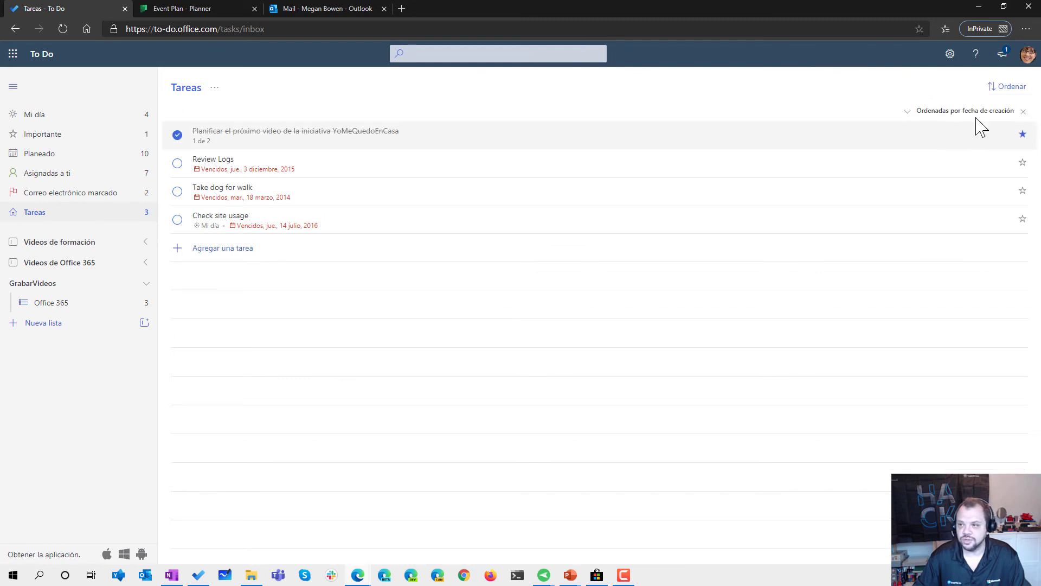
click(1023, 111)
Step: Sort the Tareas list by Finalización, view the sort options again and clear the sorting
click(1012, 87)
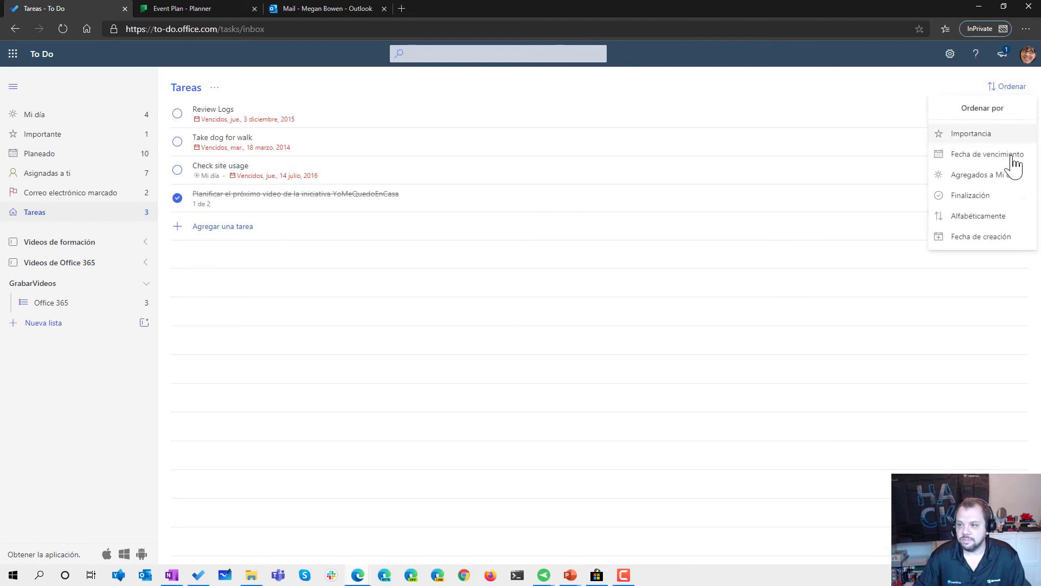
click(966, 197)
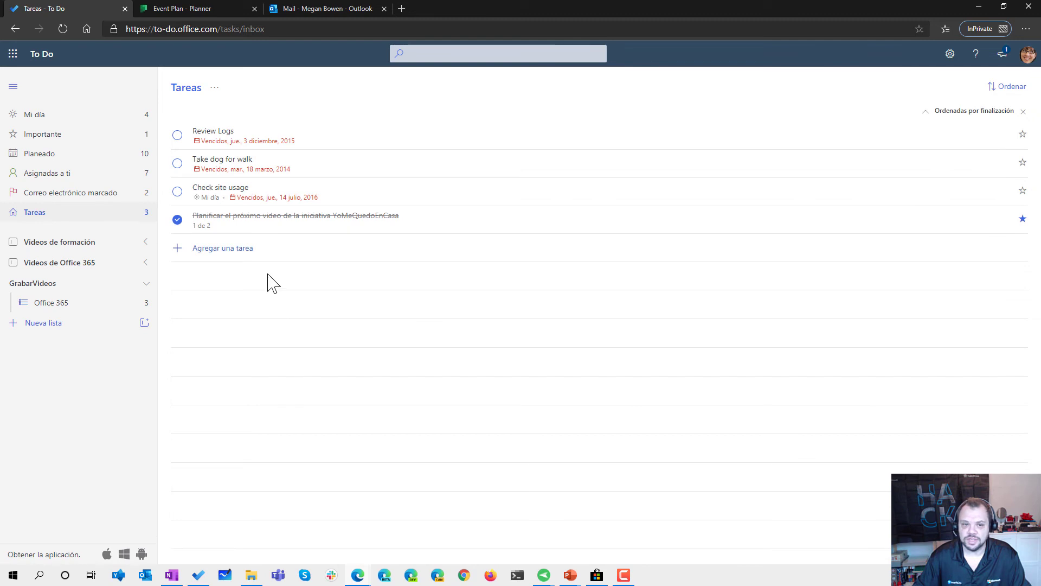
click(1010, 87)
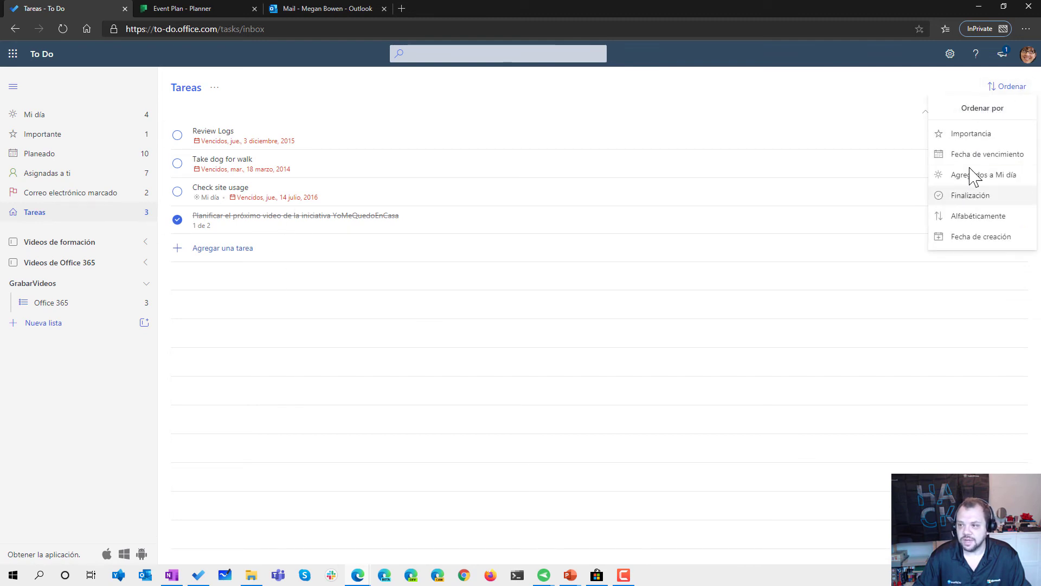
click(865, 286)
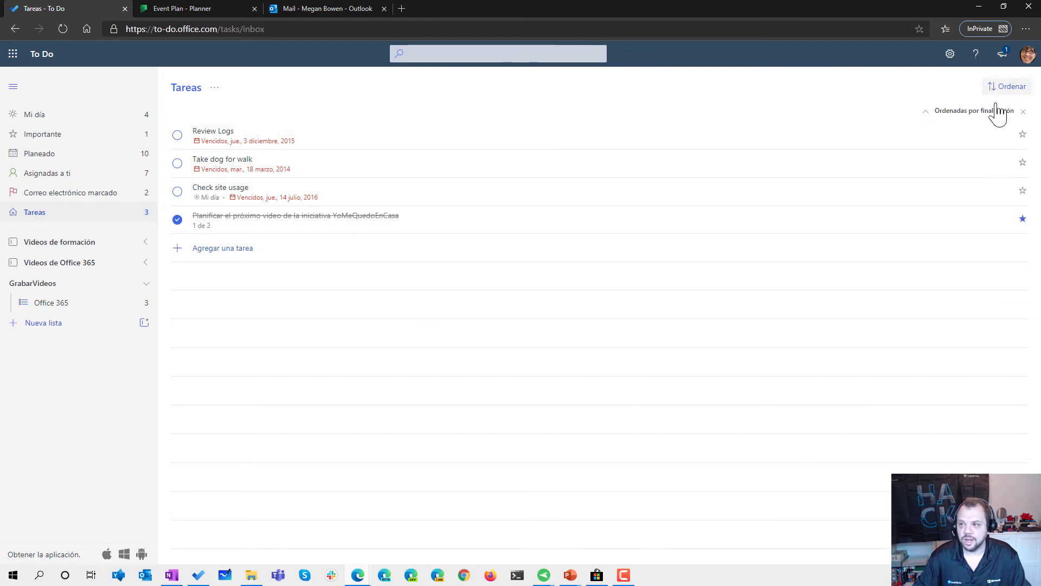
click(1023, 112)
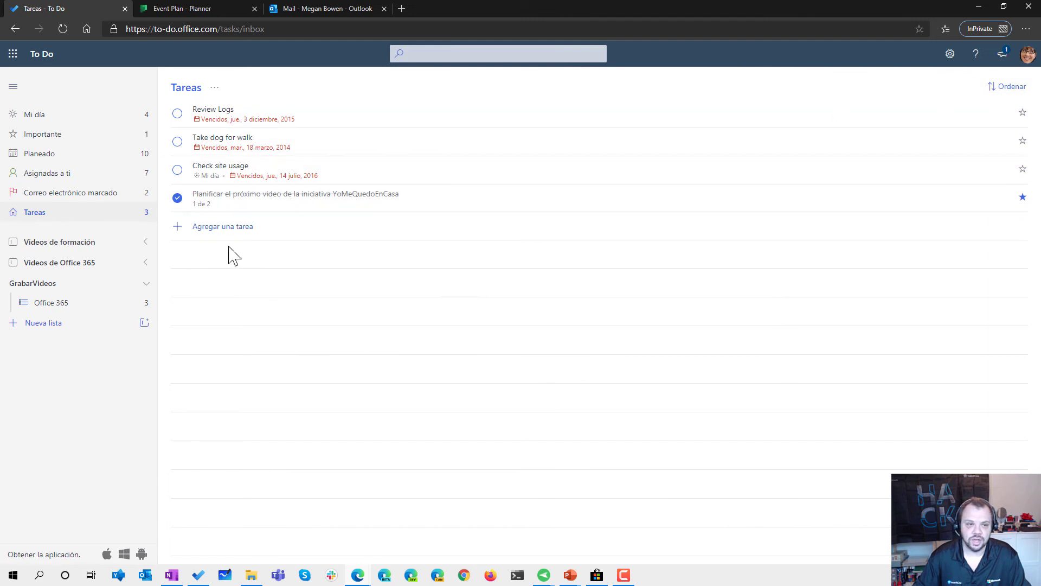
Step: View the Hoy task suggestions for the Mi día list and close them
click(59, 118)
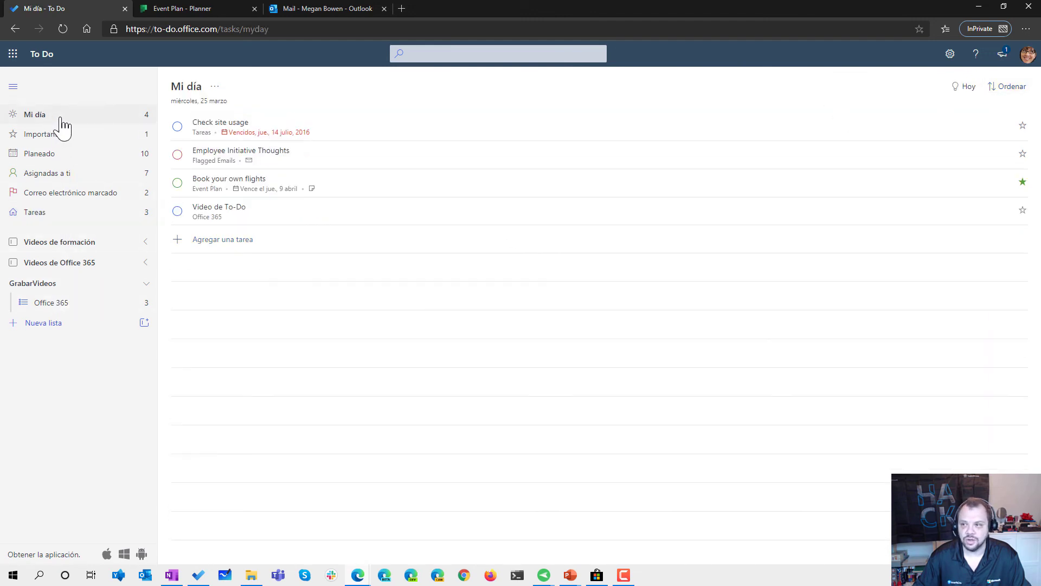
click(969, 89)
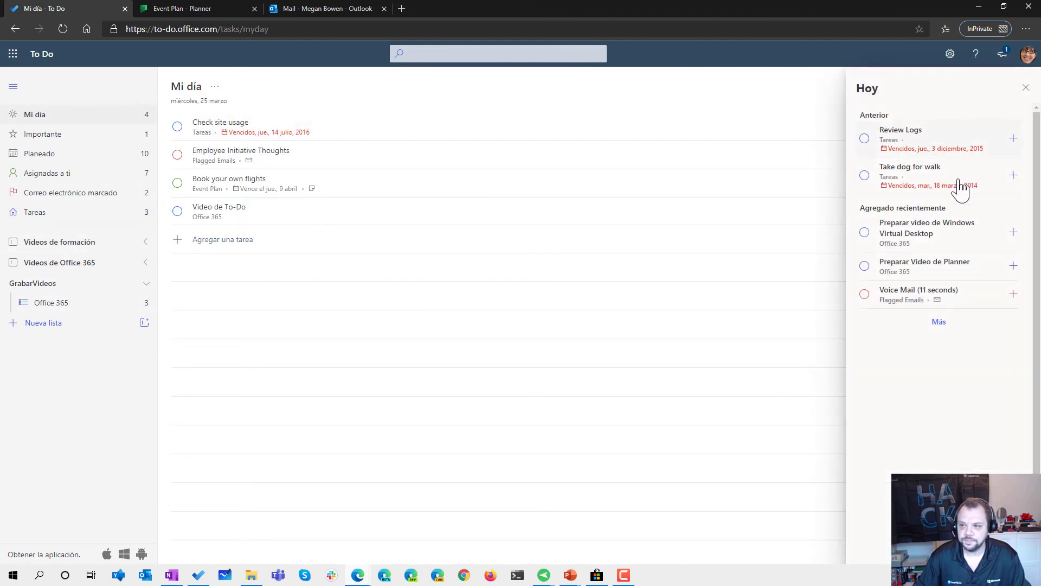
key(Escape)
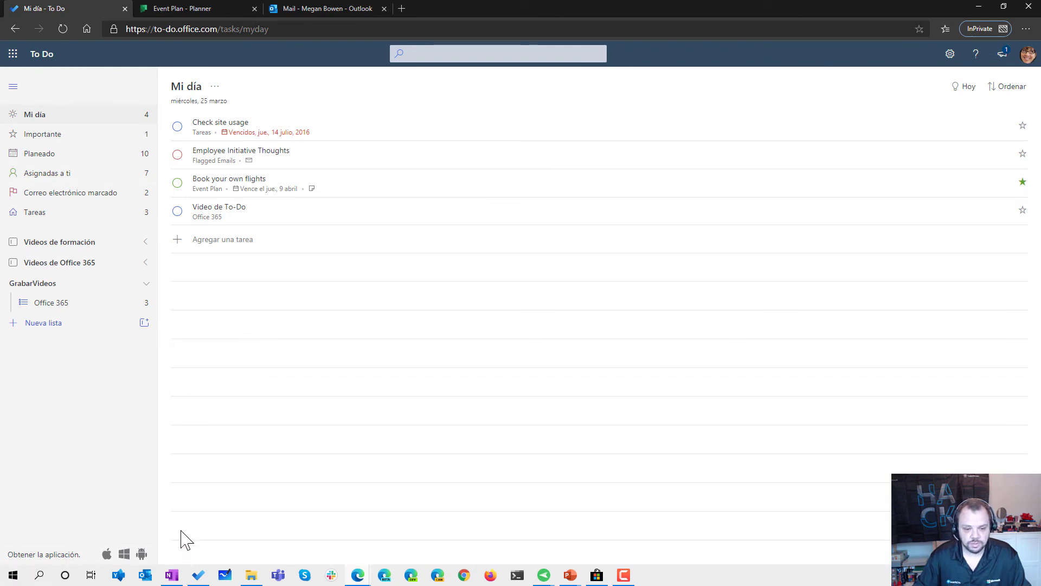
Step: Open the Windows app's Microsoft Store page from To Do's app download links and minimize the store
click(124, 554)
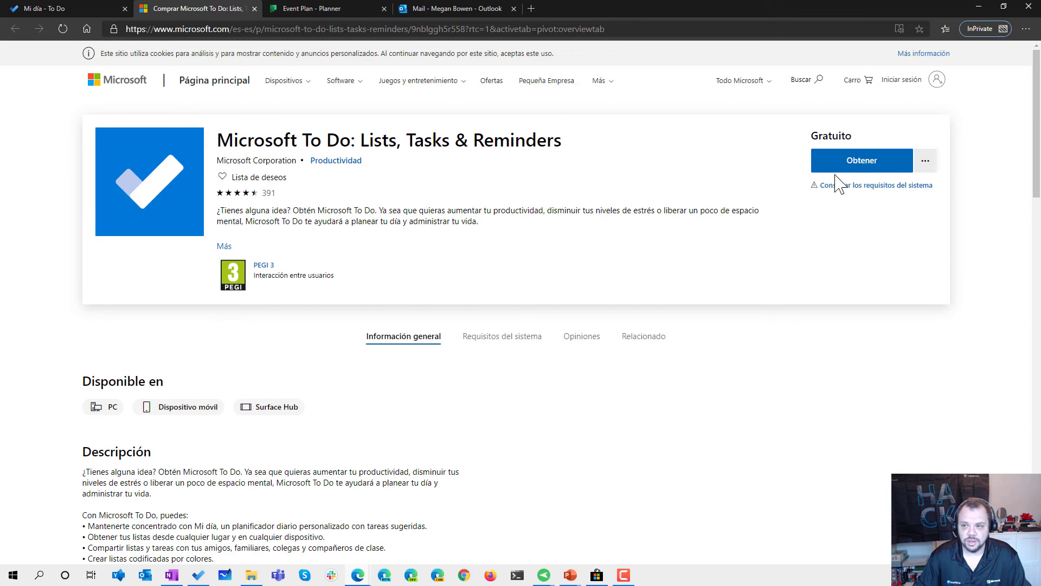
click(866, 172)
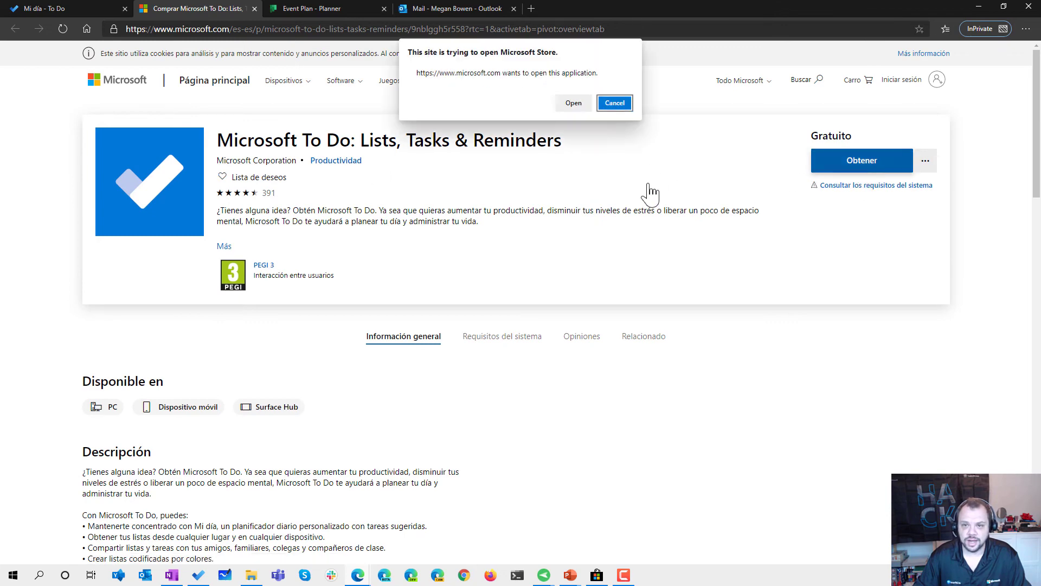
click(575, 104)
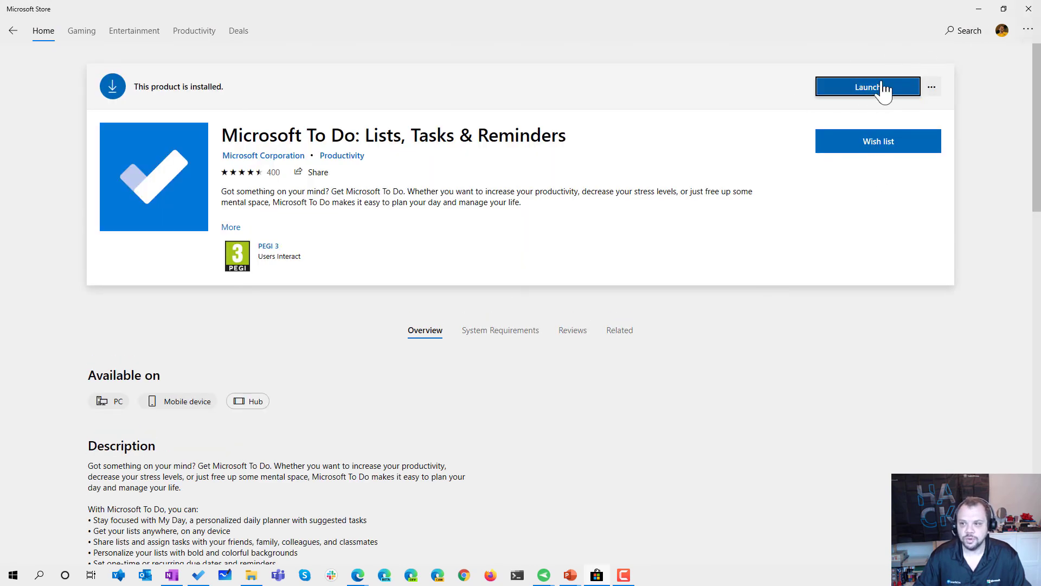
click(979, 9)
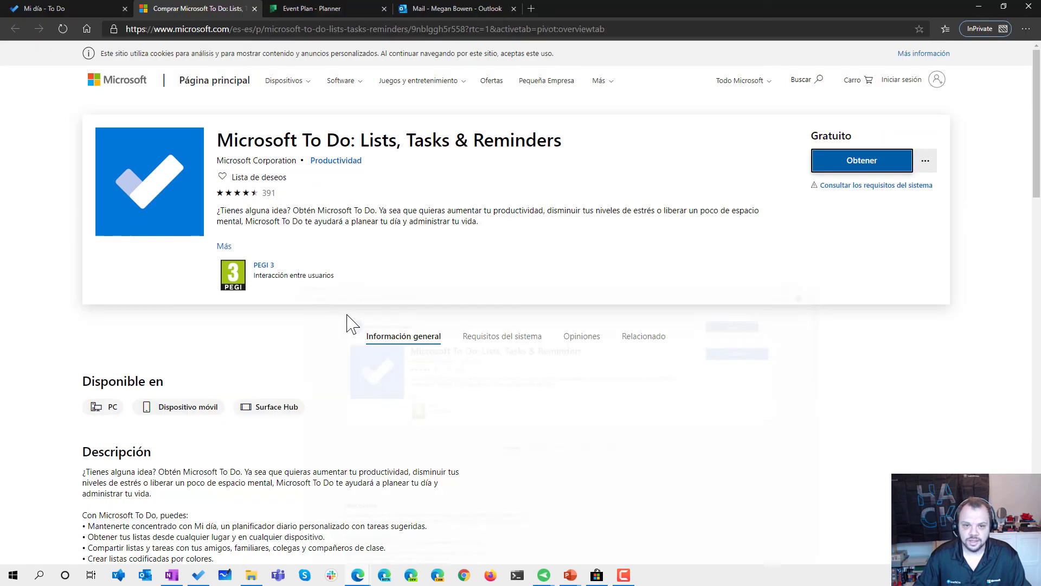
Step: Switch to the Microsoft To Do desktop app and minimize the browser behind it
click(200, 576)
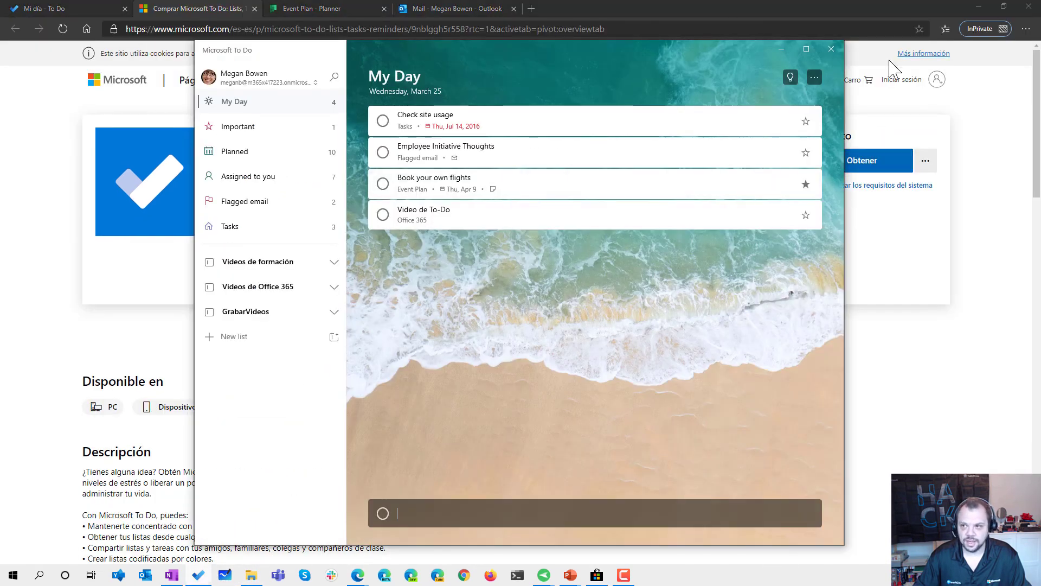
click(980, 7)
click(981, 7)
click(937, 40)
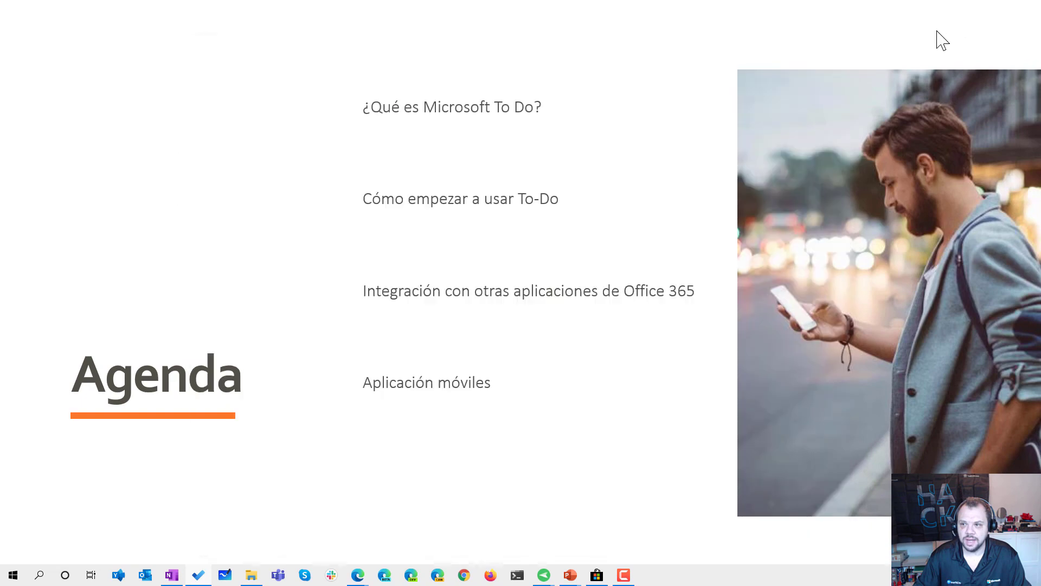
key(alt+Tab)
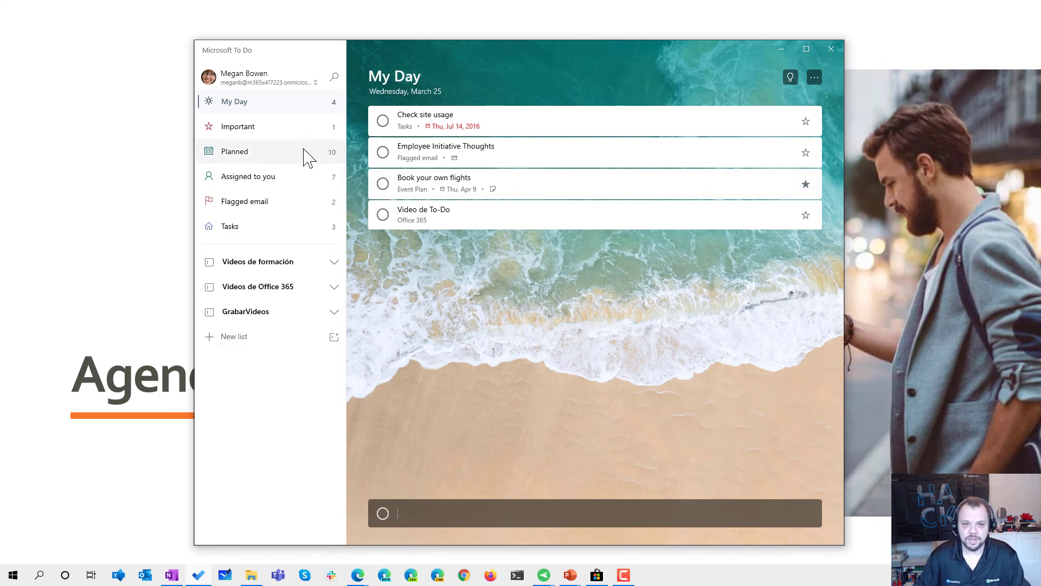
Step: Look through the Important, Planned, Assigned to you, Flagged email and Tasks lists in the desktop app
click(292, 130)
click(289, 152)
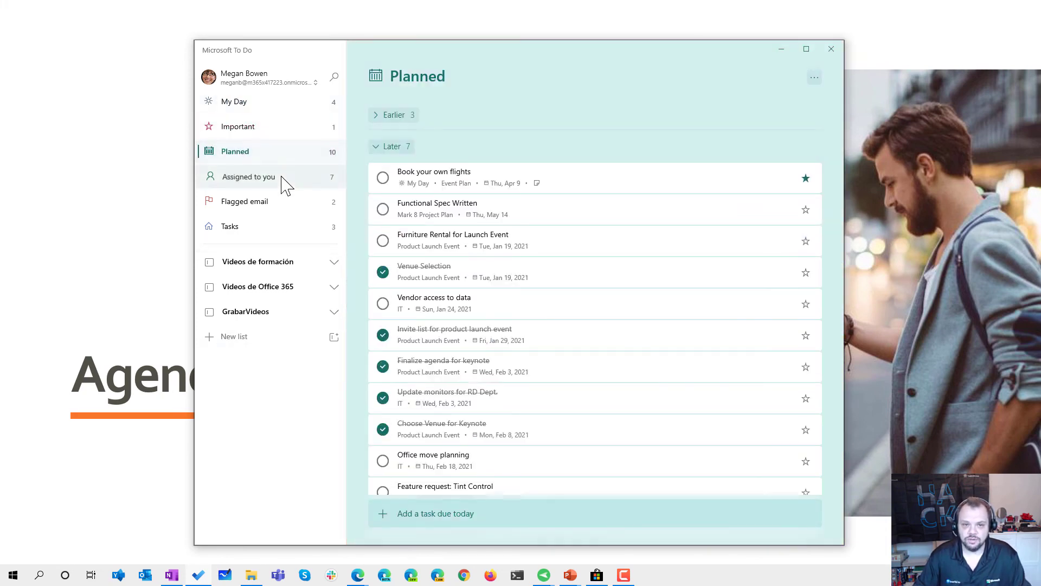
click(284, 177)
click(281, 203)
click(279, 232)
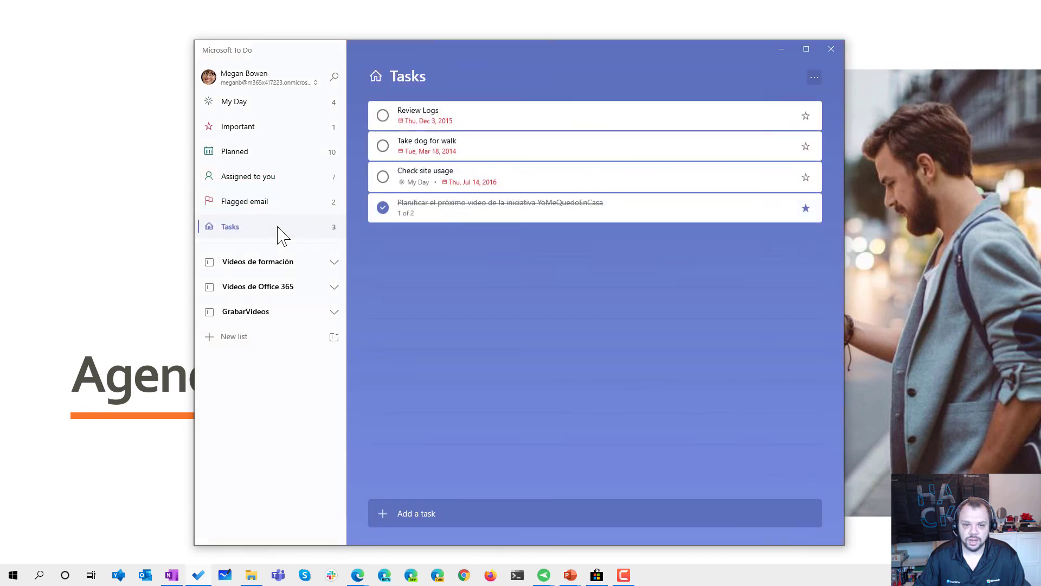
Step: Expand the Videos de formación and GrabarVideos groups, view the Office 365 and My Day lists, and minimize the desktop app
click(297, 268)
click(287, 366)
click(271, 391)
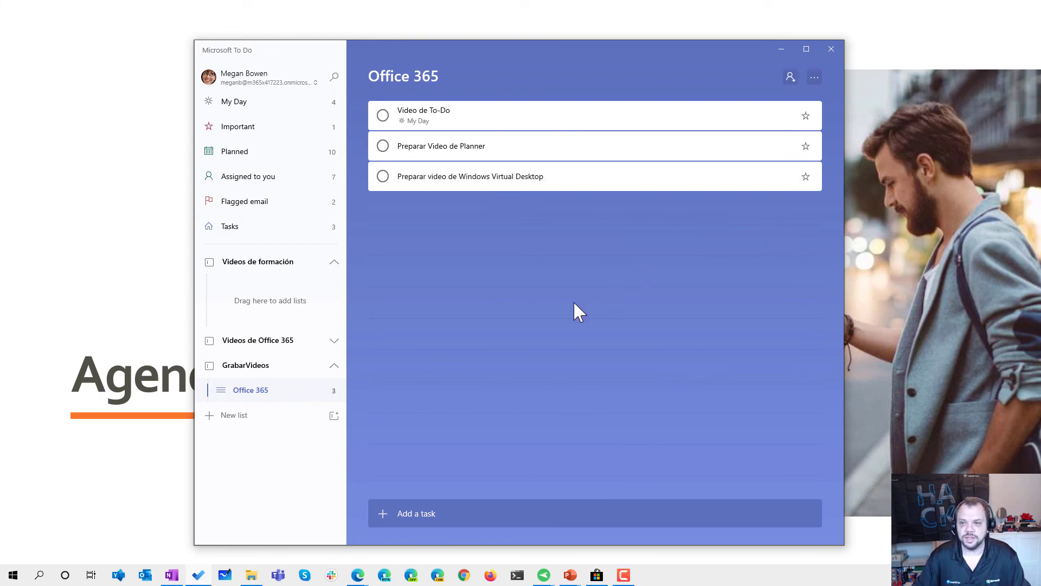
click(280, 106)
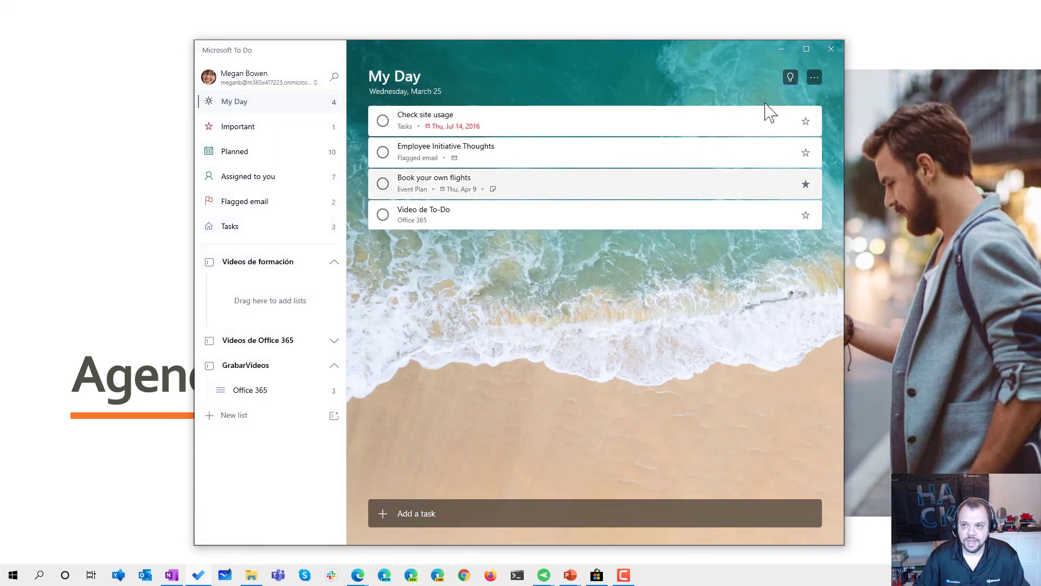
click(781, 50)
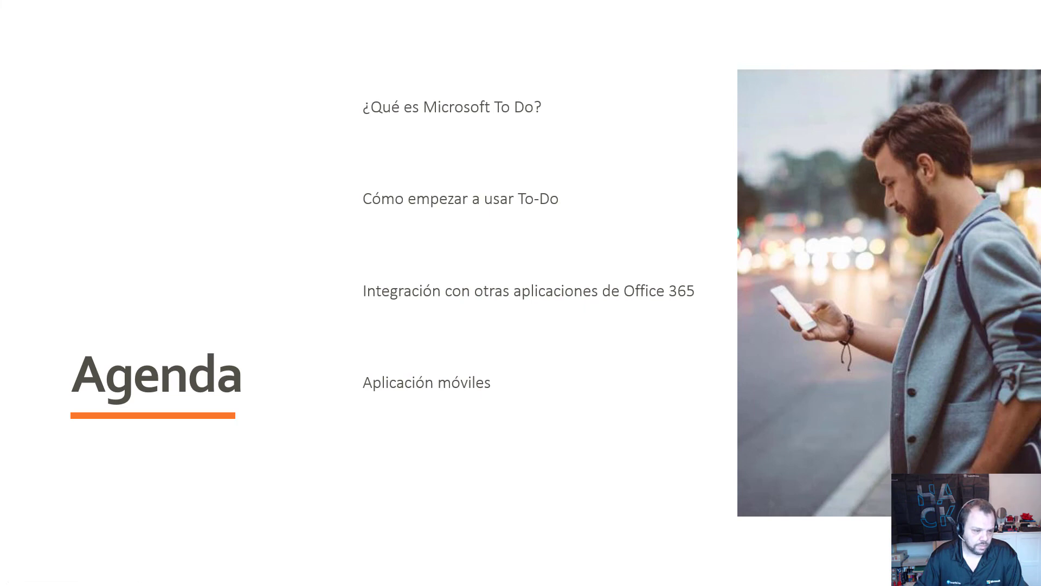
Step: Bring up the phone's Remote Control window, move it over the slide's center and open the To Do mobile app
key(alt+Tab)
drag(277, 307, 535, 314)
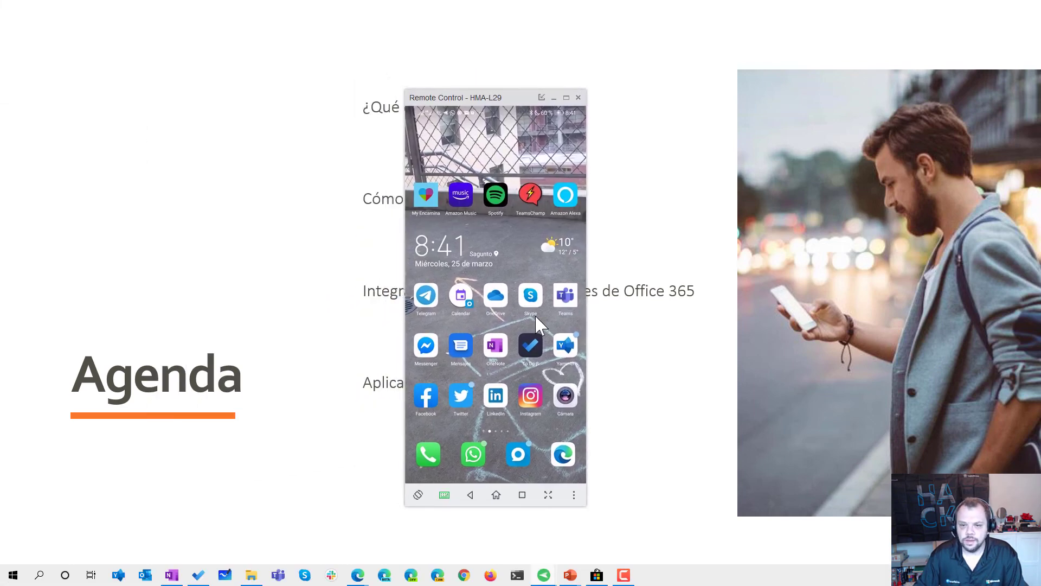
click(533, 350)
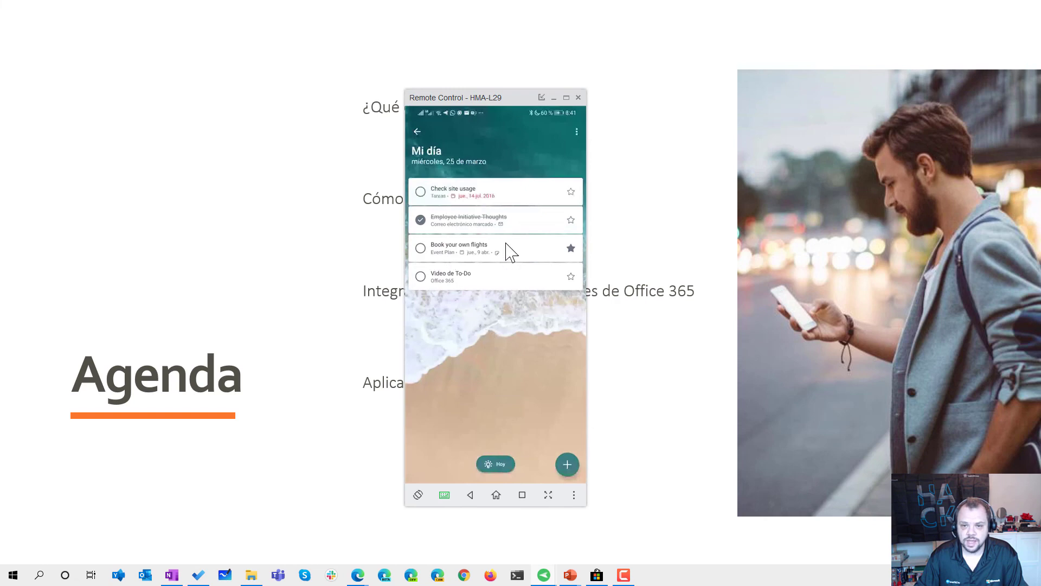
Step: Mark the "Video de To-Do" task as completed from its details and return to the mobile app's list overview
click(493, 294)
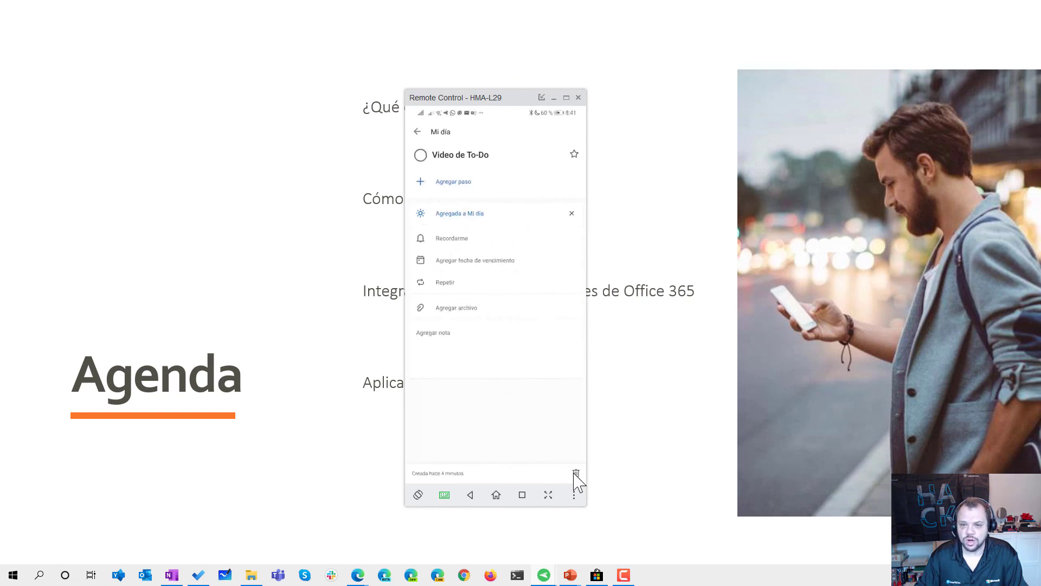
click(420, 156)
click(417, 132)
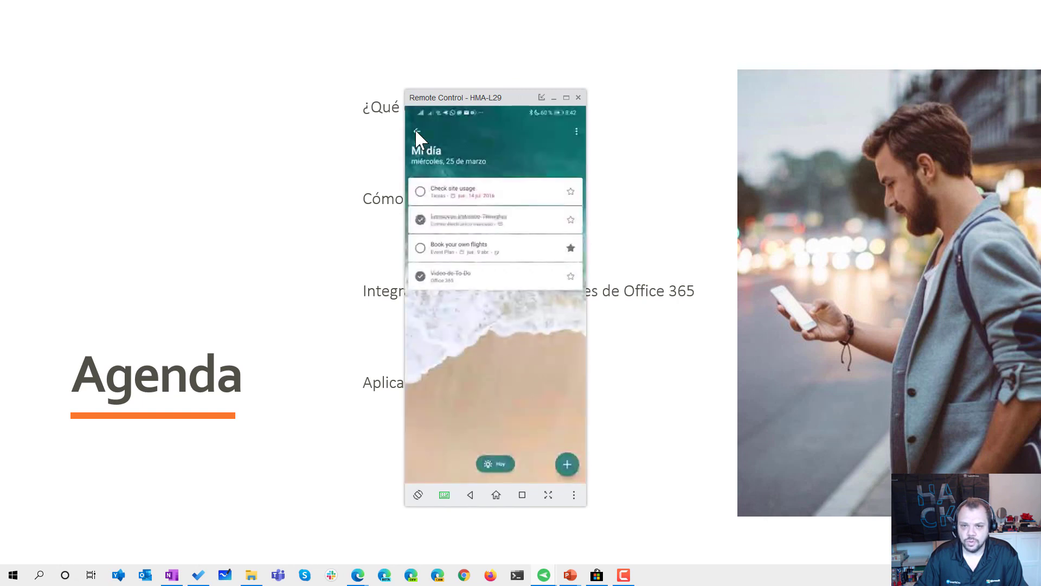
click(417, 132)
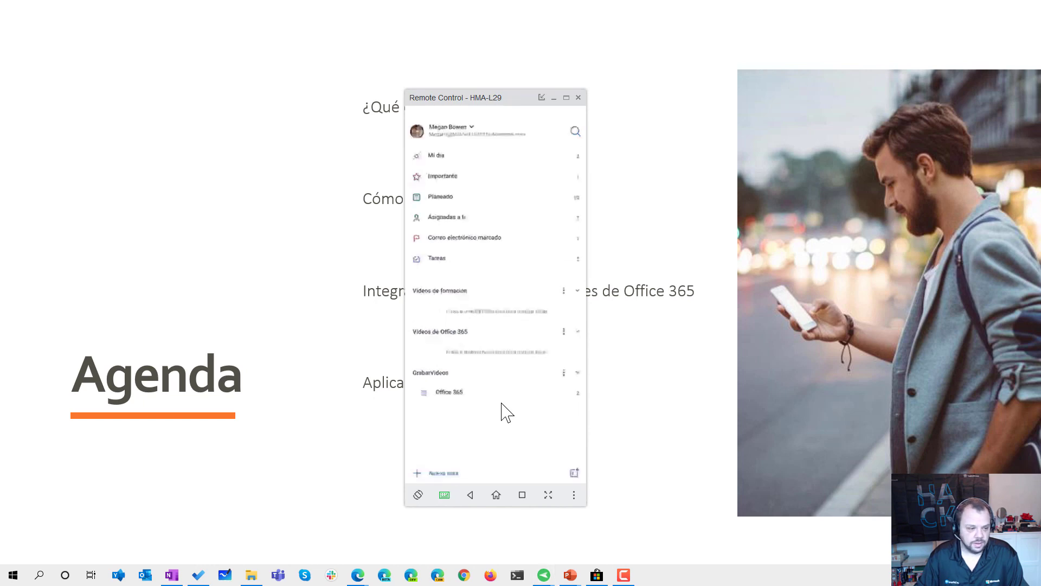
Step: Switch back to the PowerPoint slideshow and advance past the Agenda slide
key(alt+Tab)
click(521, 368)
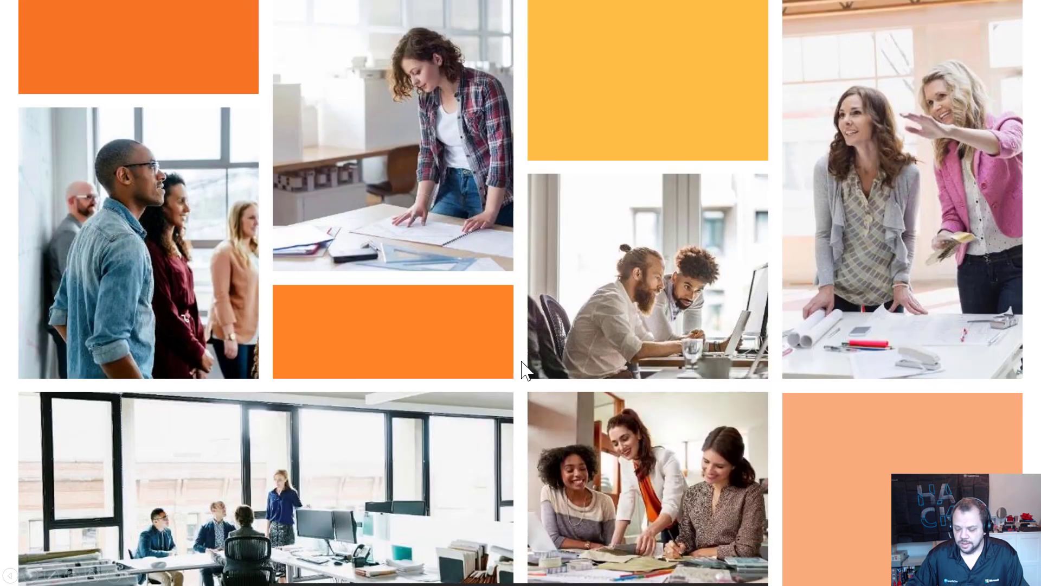